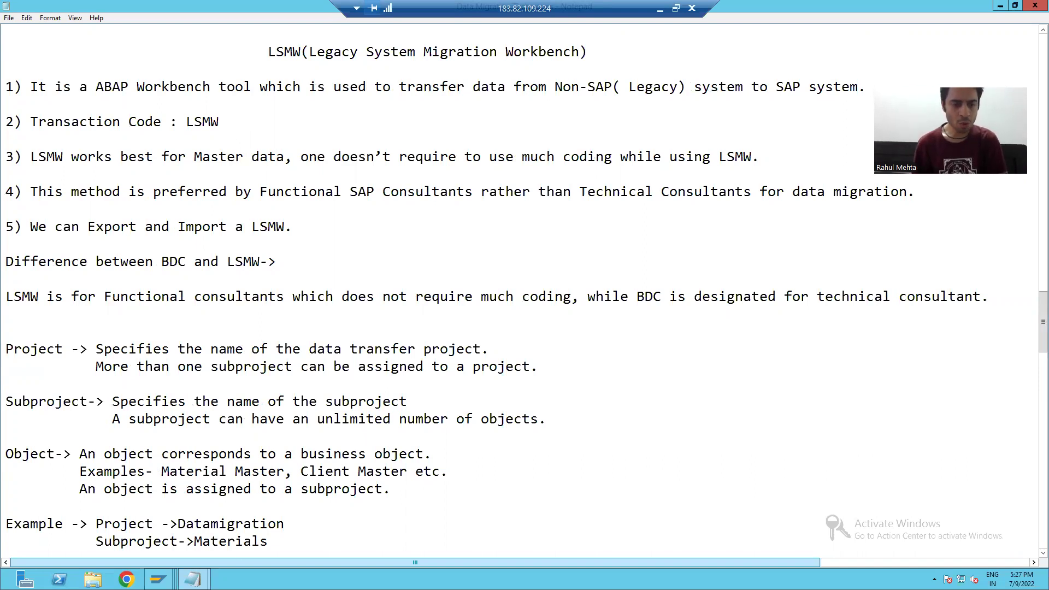
# Leave the Notepad LSMW notes by showing the open SAP windows on the taskbar
pyautogui.click(159, 579)
# Start transaction lsmw from the SAP Easy Access window
pyautogui.click(288, 517)
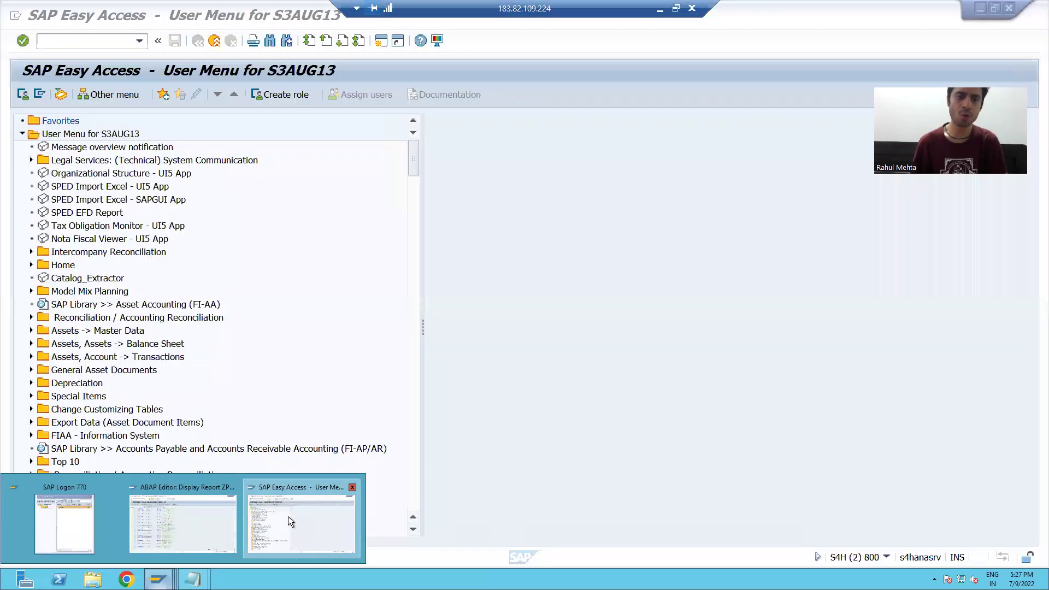
pyautogui.write('lsmw')
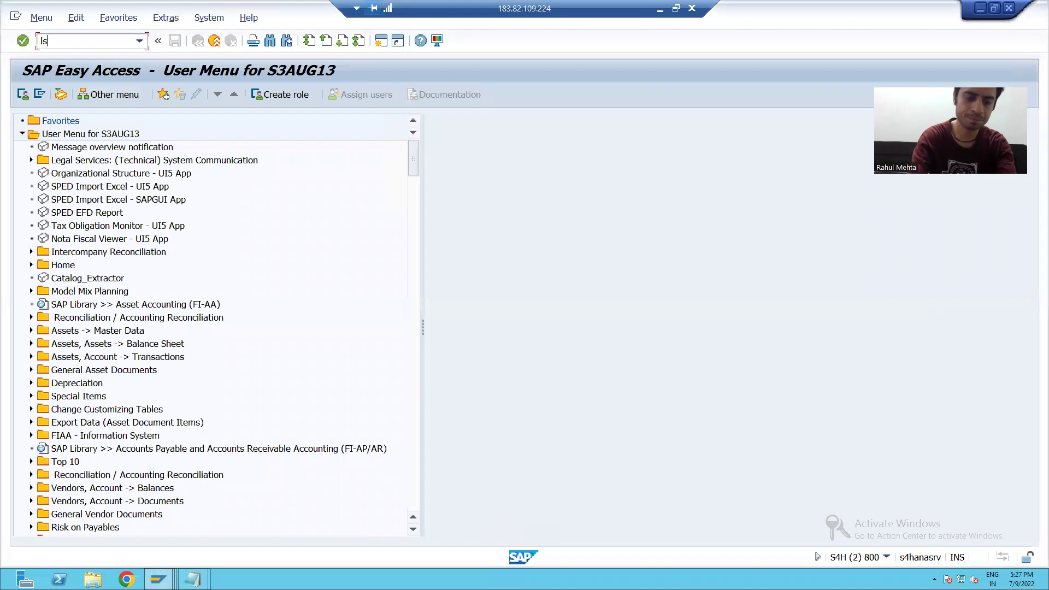
pyautogui.press('Return')
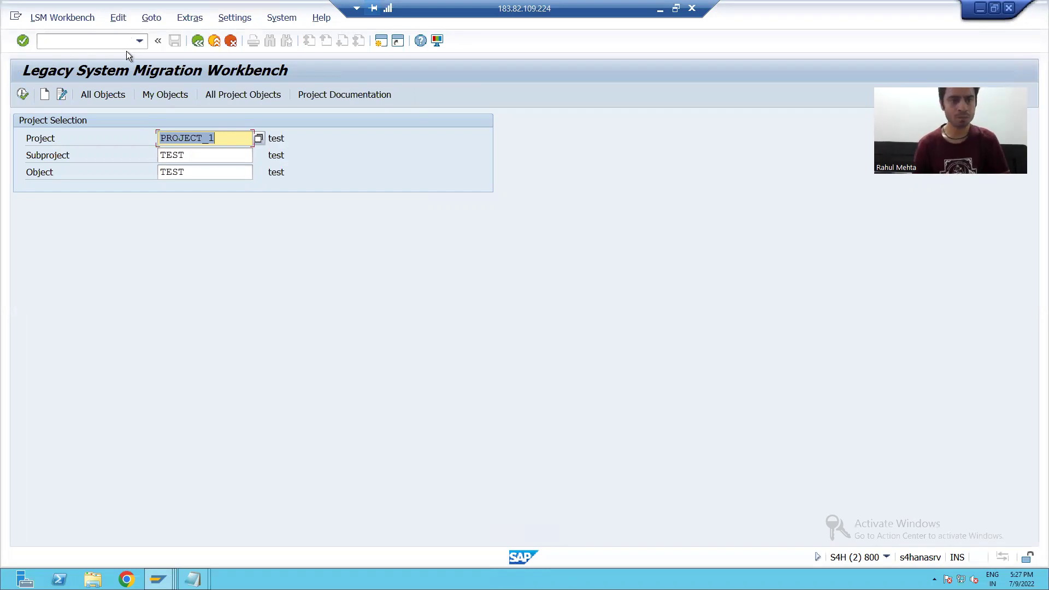
# Open the Create project dialog via Edit > Create Entry
pyautogui.click(149, 18)
pyautogui.moveTo(128, 19)
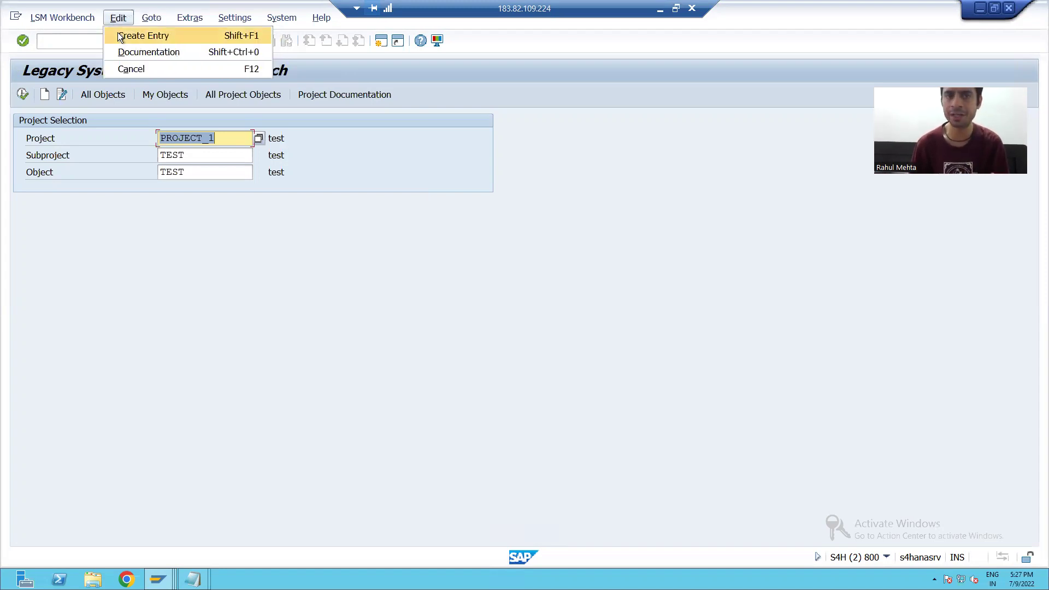
pyautogui.click(181, 228)
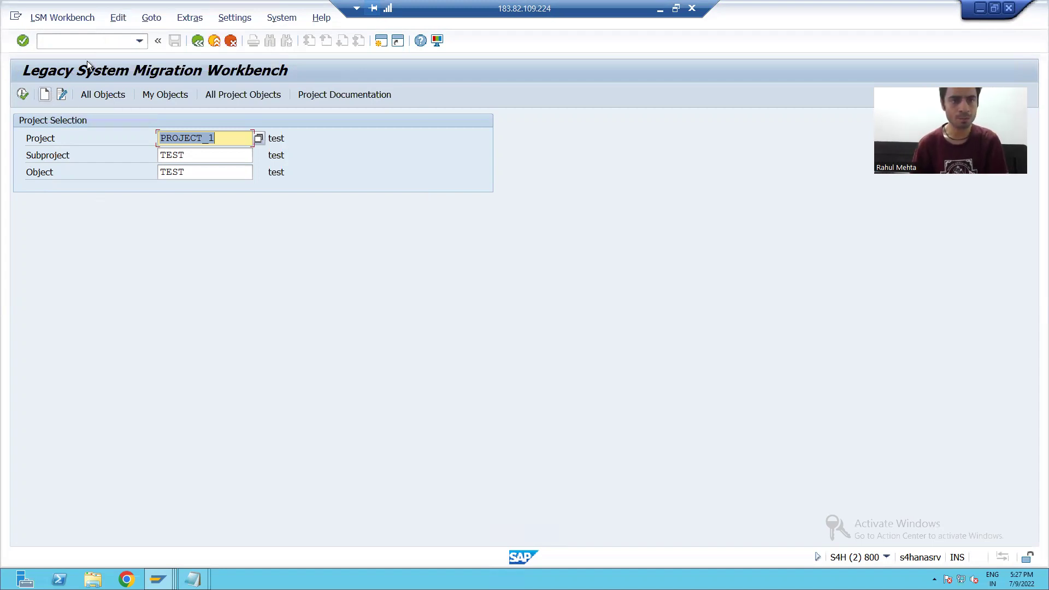
pyautogui.click(120, 19)
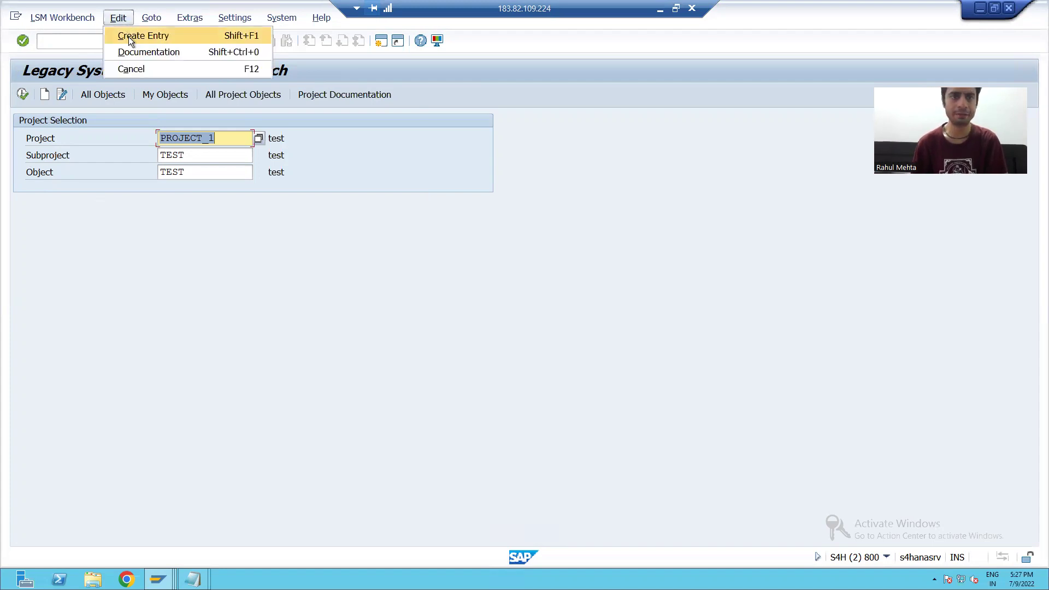
pyautogui.click(131, 36)
pyautogui.moveTo(186, 188); pyautogui.dragTo(205, 171)
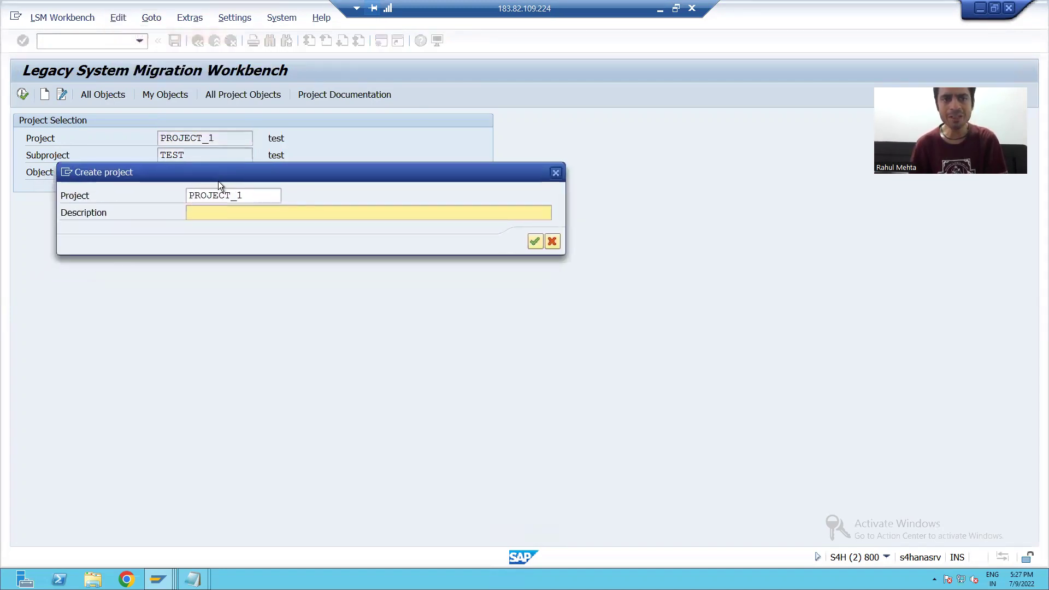
# Name the project Datamigration with description 'Data Migration Project' and confirm
pyautogui.click(255, 192)
pyautogui.press('BackSpace')
pyautogui.press('BackSpace')
pyautogui.press('BackSpace')
pyautogui.press('BackSpace')
pyautogui.press('BackSpace')
pyautogui.press('BackSpace')
pyautogui.press('BackSpace')
pyautogui.press('BackSpace')
pyautogui.press('BackSpace')
pyautogui.write('Datam')
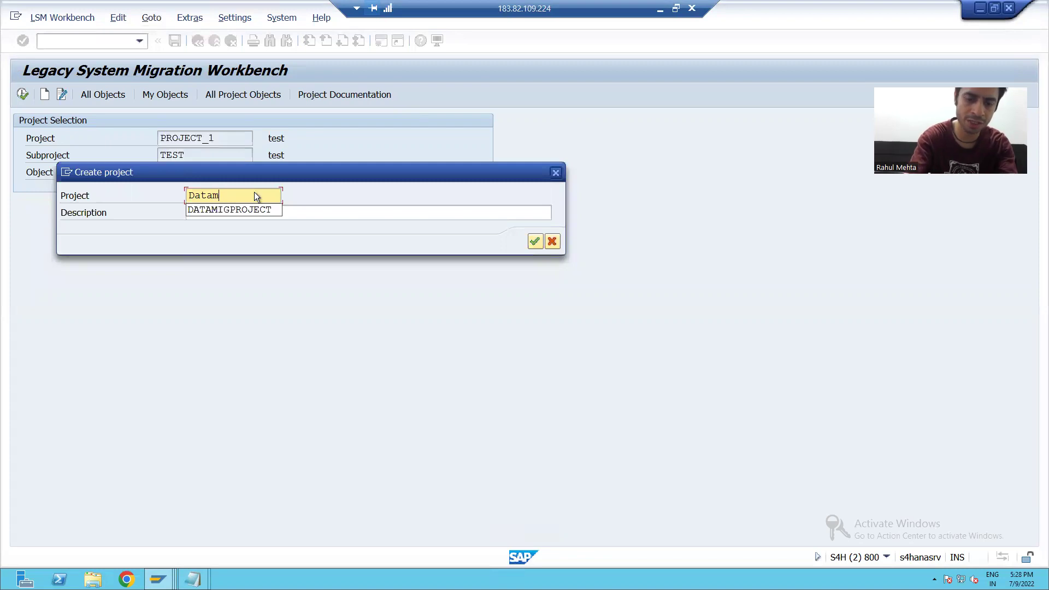
pyautogui.write('igration')
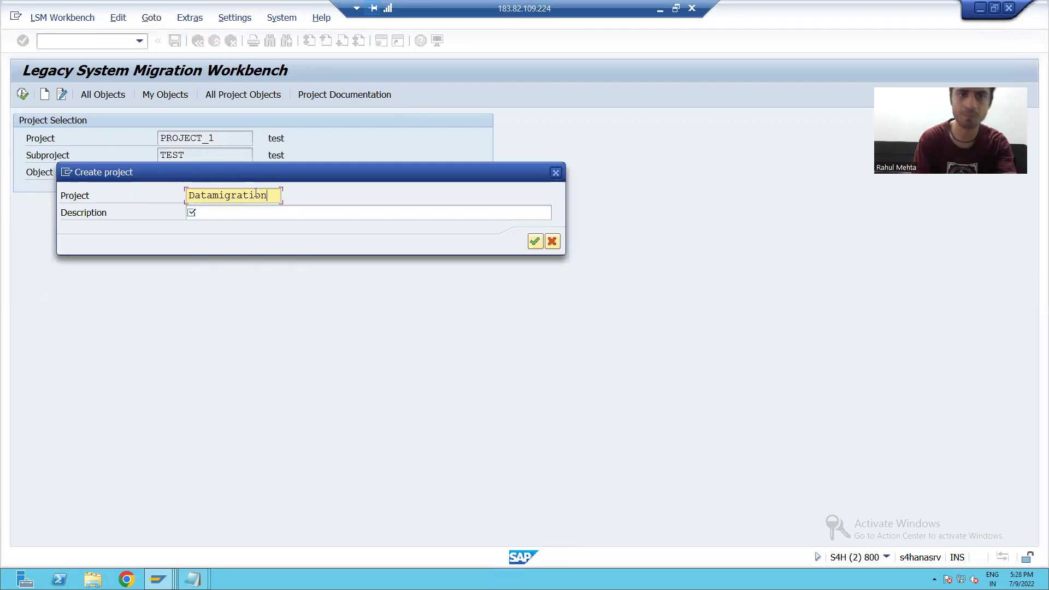
pyautogui.press('Tab')
pyautogui.write('Data Mi')
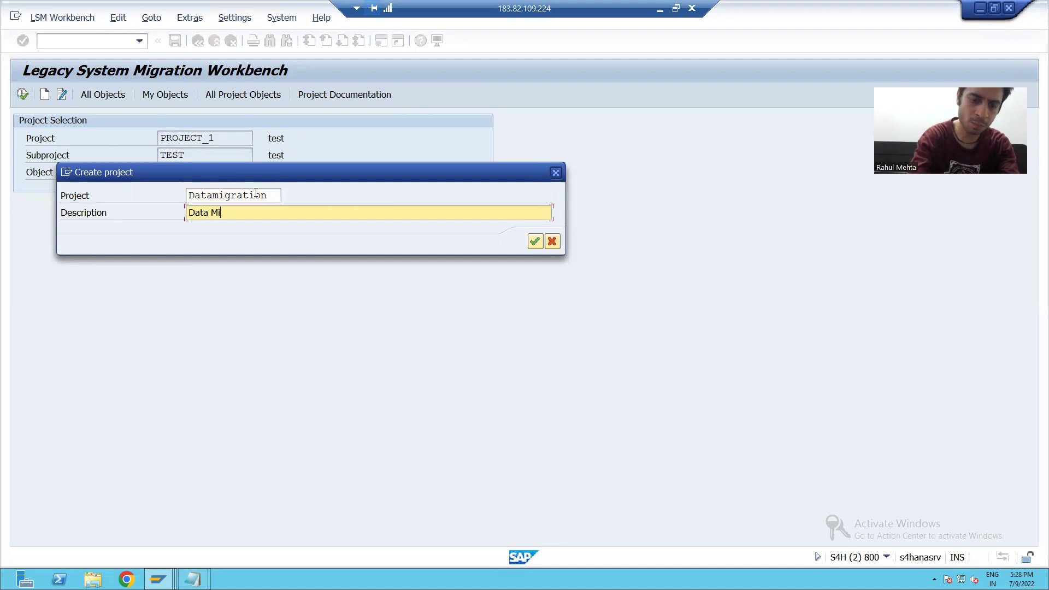
pyautogui.write('gration Project')
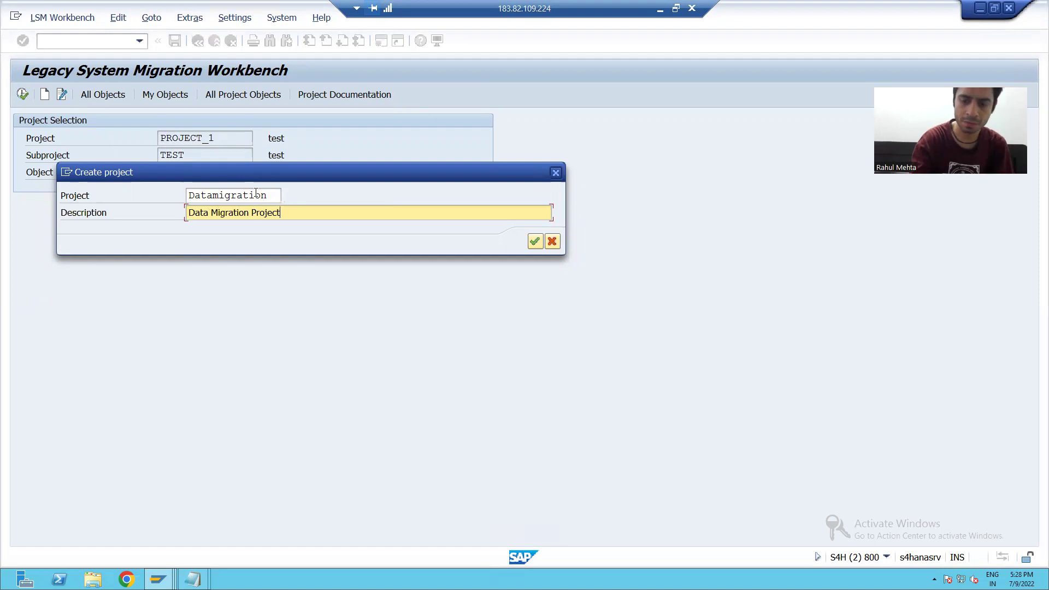
pyautogui.press('Return')
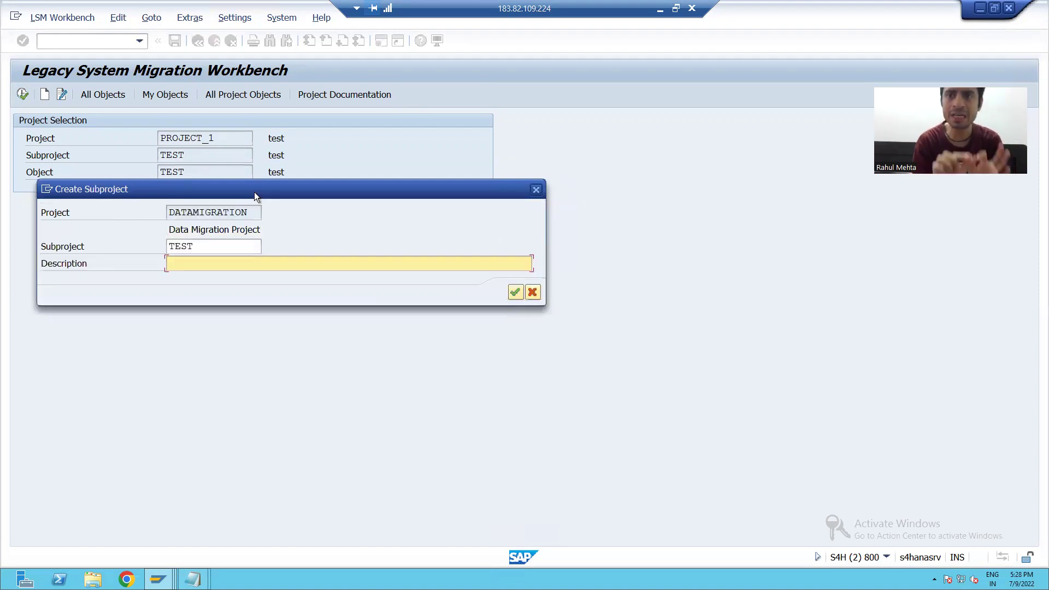
# Replace TEST with subproject Matupload, described 'Materials Upload', and confirm
pyautogui.click(219, 243)
pyautogui.press('BackSpace')
pyautogui.press('BackSpace')
pyautogui.press('BackSpace')
pyautogui.press('BackSpace')
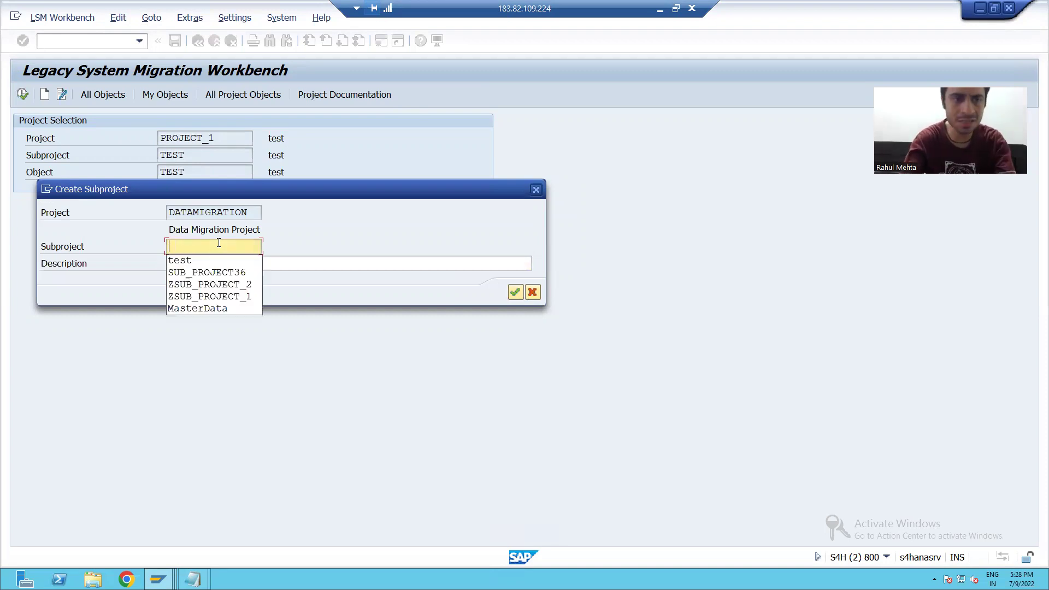
pyautogui.write('Mat')
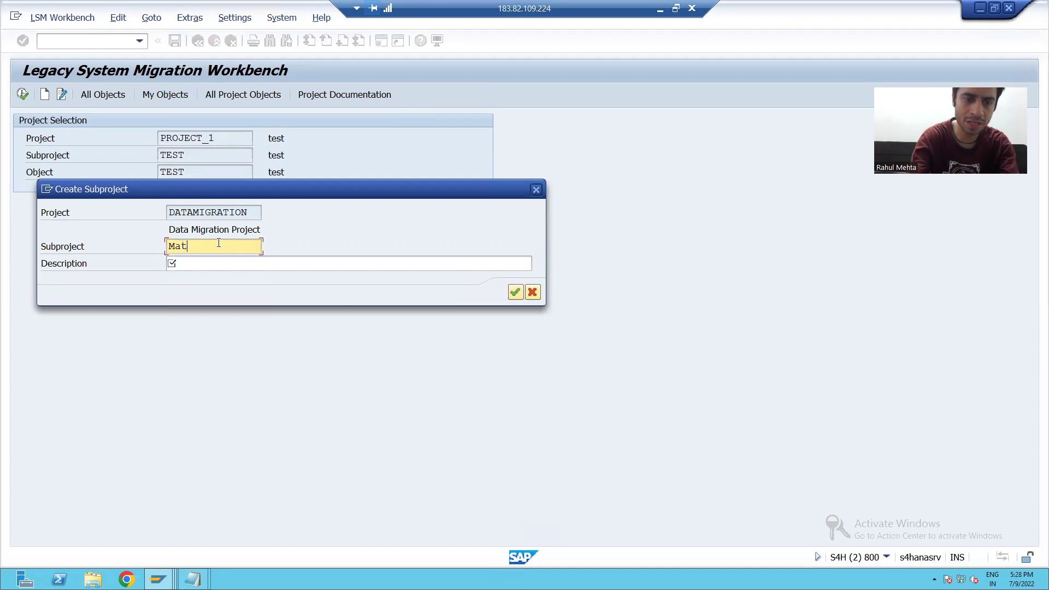
pyautogui.write('upload')
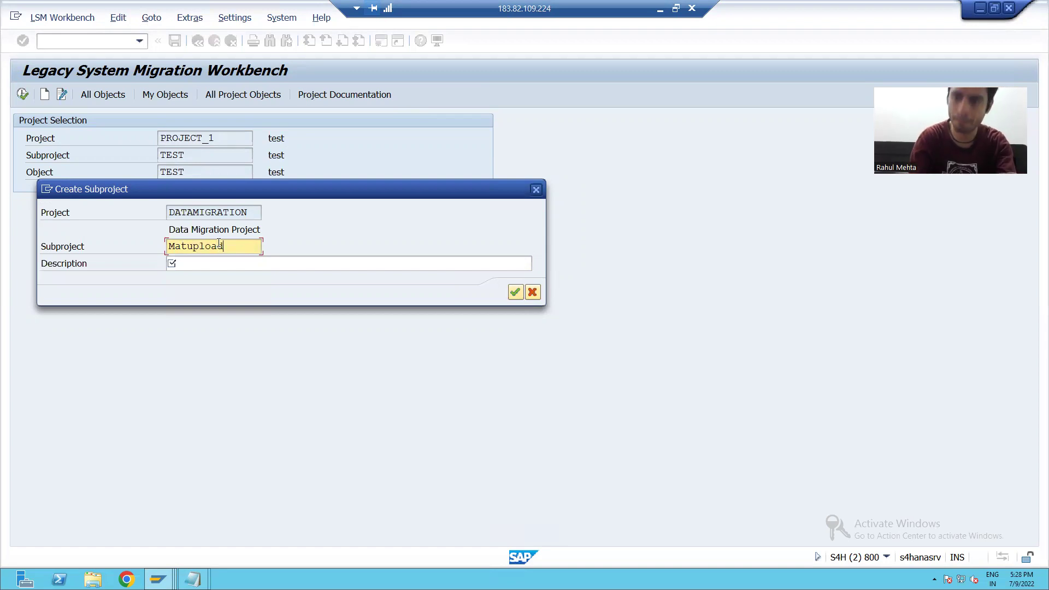
pyautogui.press('Tab')
pyautogui.write('Materils')
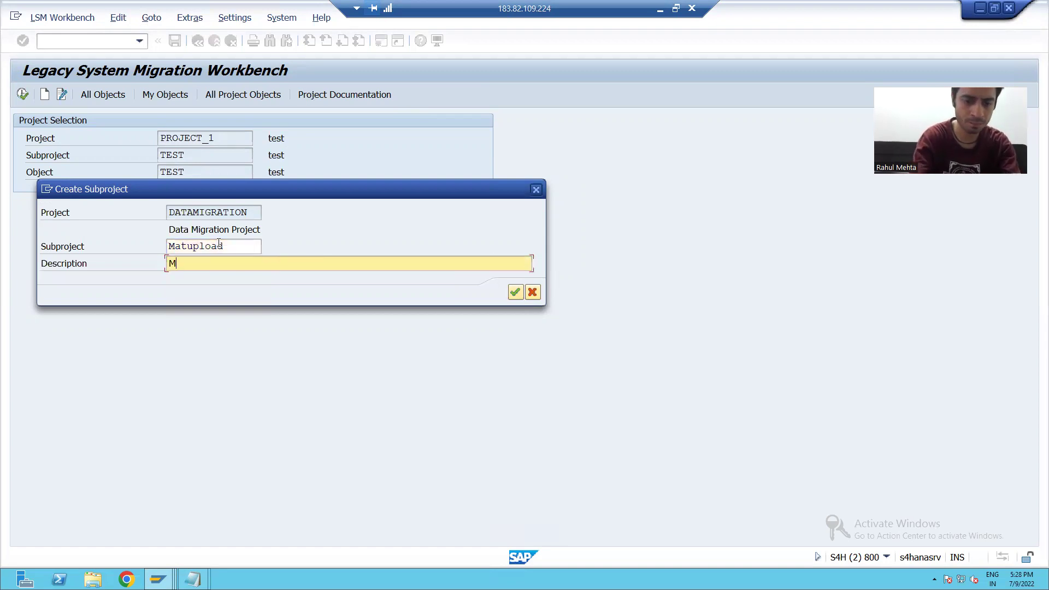
pyautogui.press('BackSpace')
pyautogui.press('BackSpace')
pyautogui.write('als ')
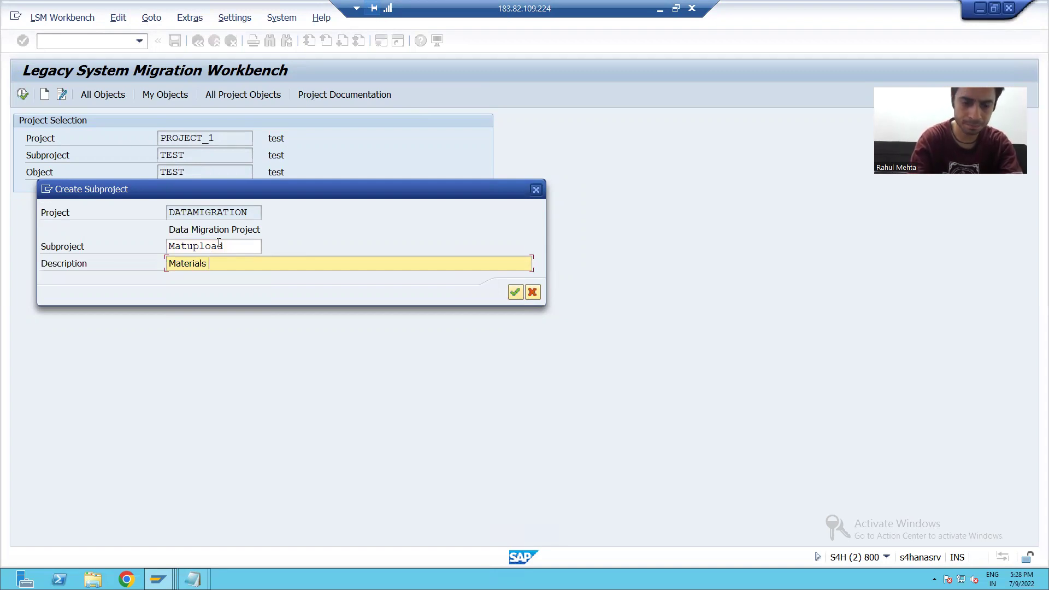
pyautogui.write('Upload')
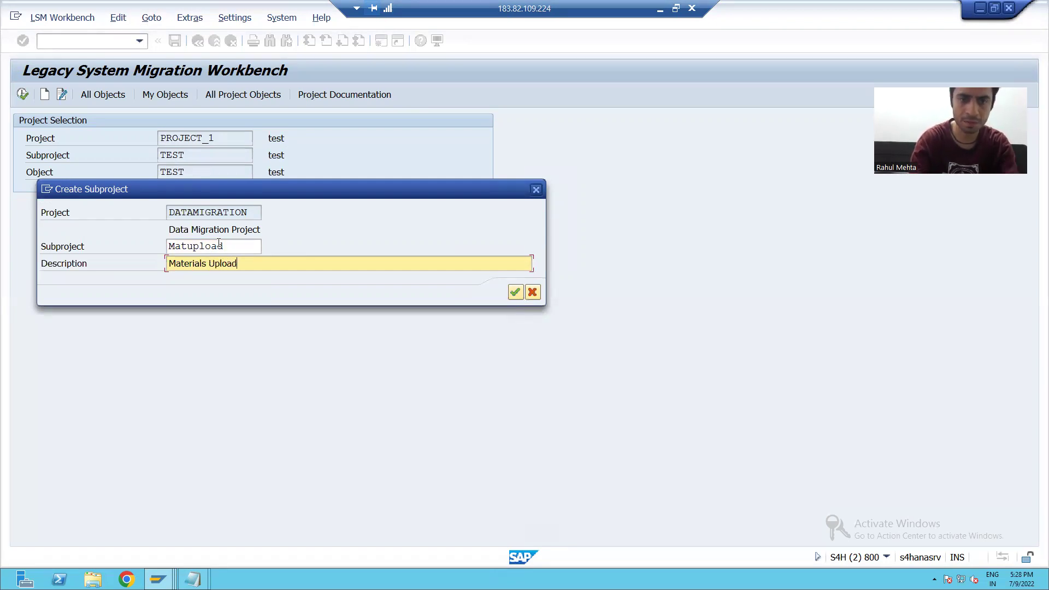
pyautogui.press('Return')
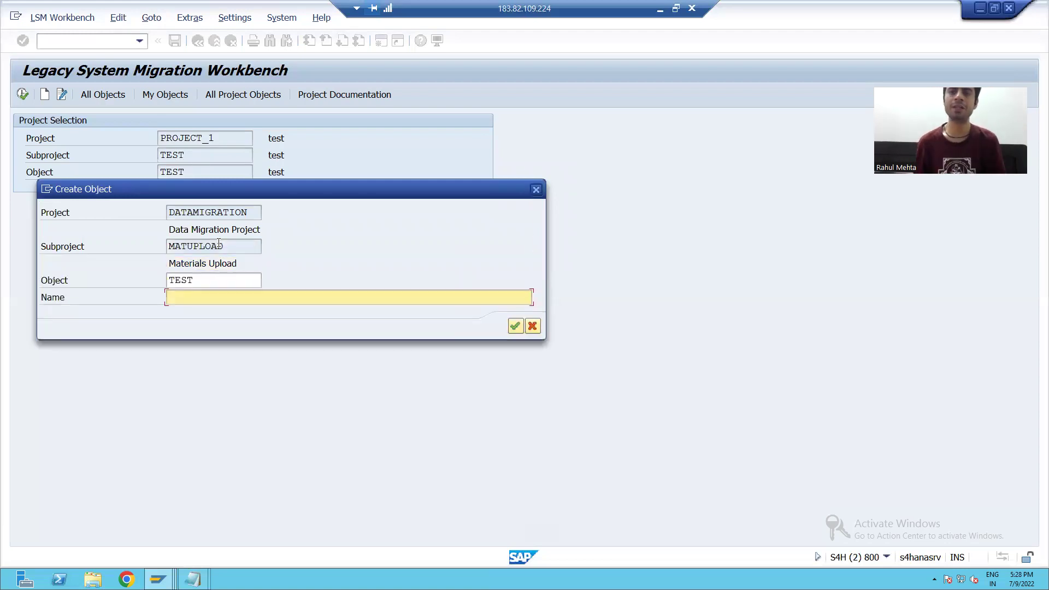
# Replace TEST with object Matcreate, named 'Creation of Materials', and confirm
pyautogui.click(208, 278)
pyautogui.press('BackSpace')
pyautogui.press('BackSpace')
pyautogui.press('BackSpace')
pyautogui.press('BackSpace')
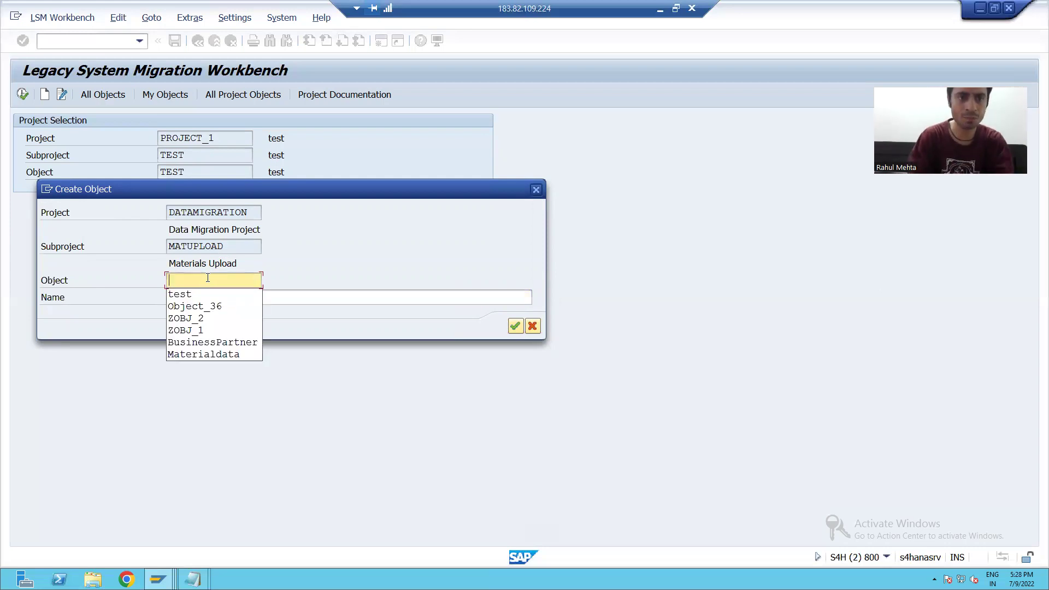
pyautogui.write('Matcreate')
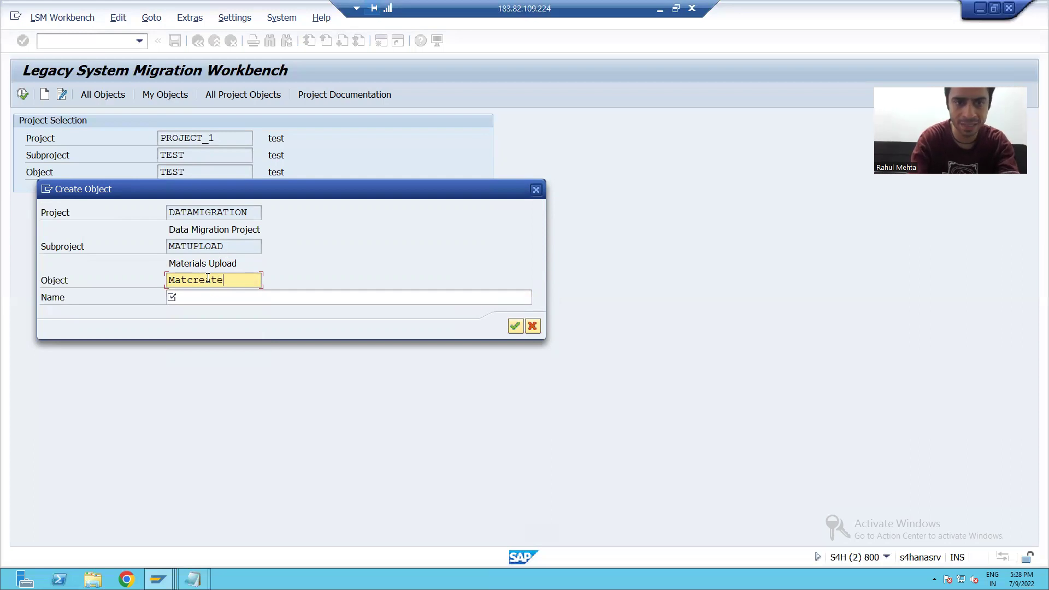
pyautogui.press('Tab')
pyautogui.write('Creation of Materials')
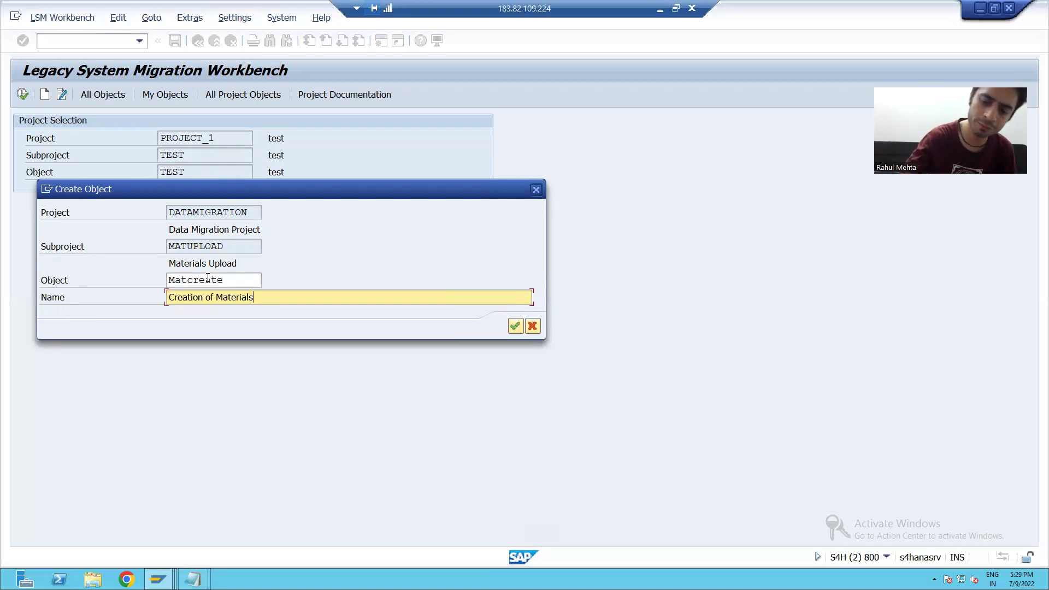
pyautogui.press('Return')
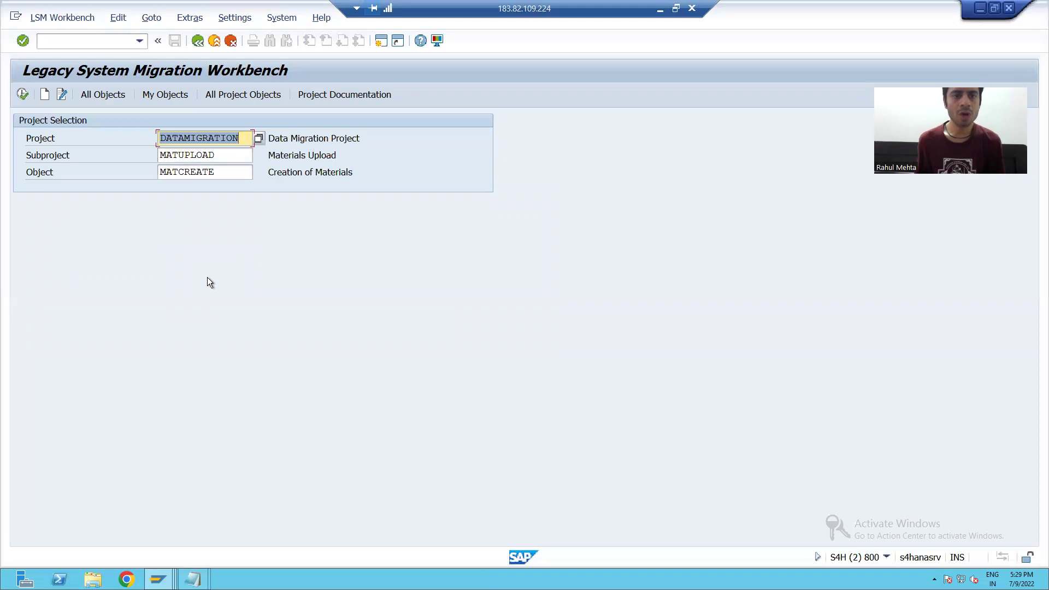
# Continue to MATCREATE's process steps and execute Define Object Attributes
pyautogui.click(23, 95)
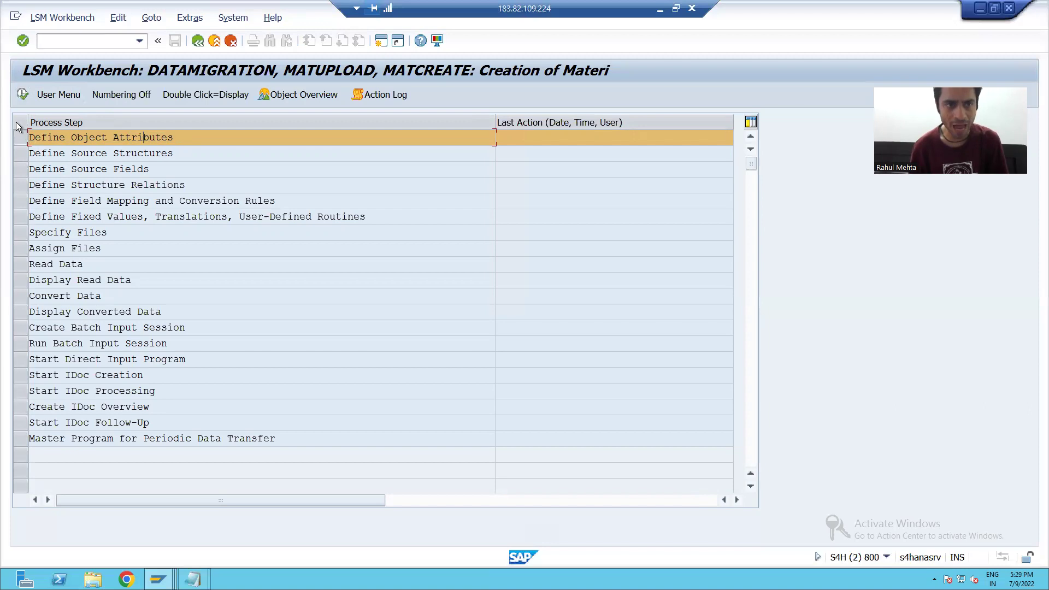
pyautogui.click(21, 94)
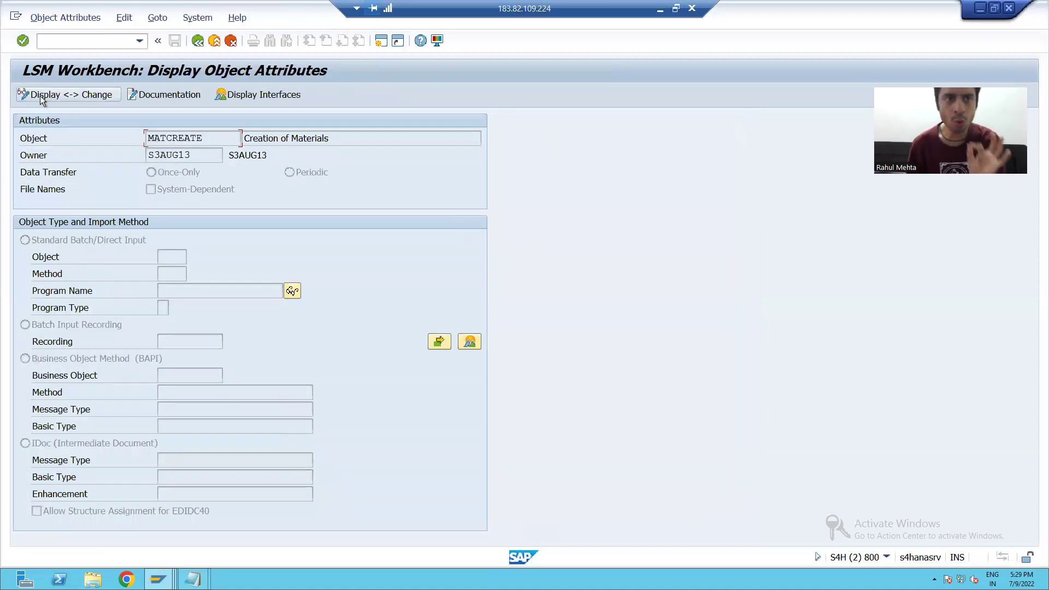
# Toggle MATCREATE's object attributes from display to change mode
pyautogui.click(41, 96)
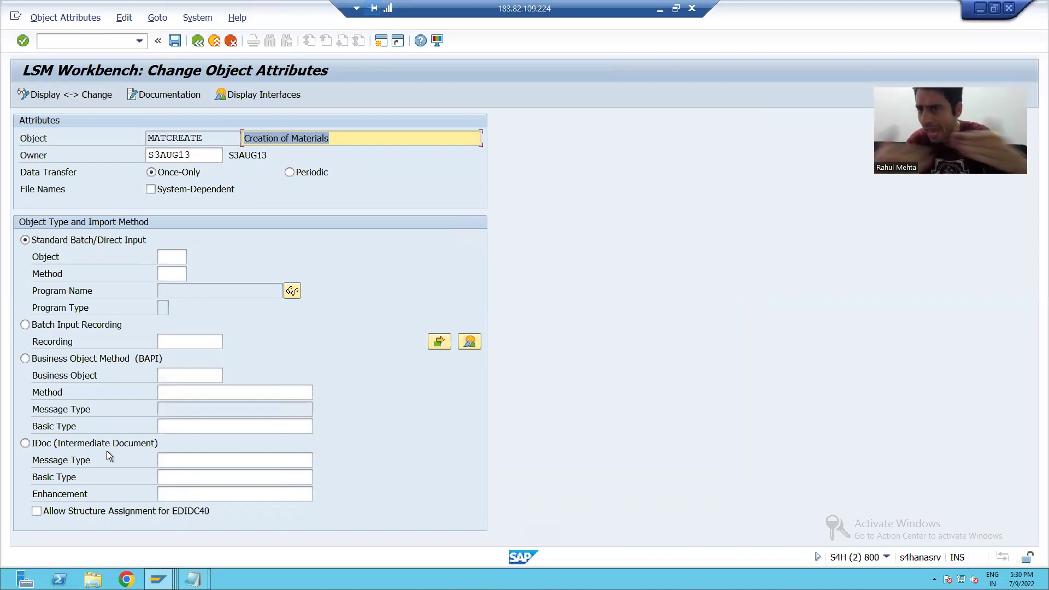
pyautogui.click(191, 578)
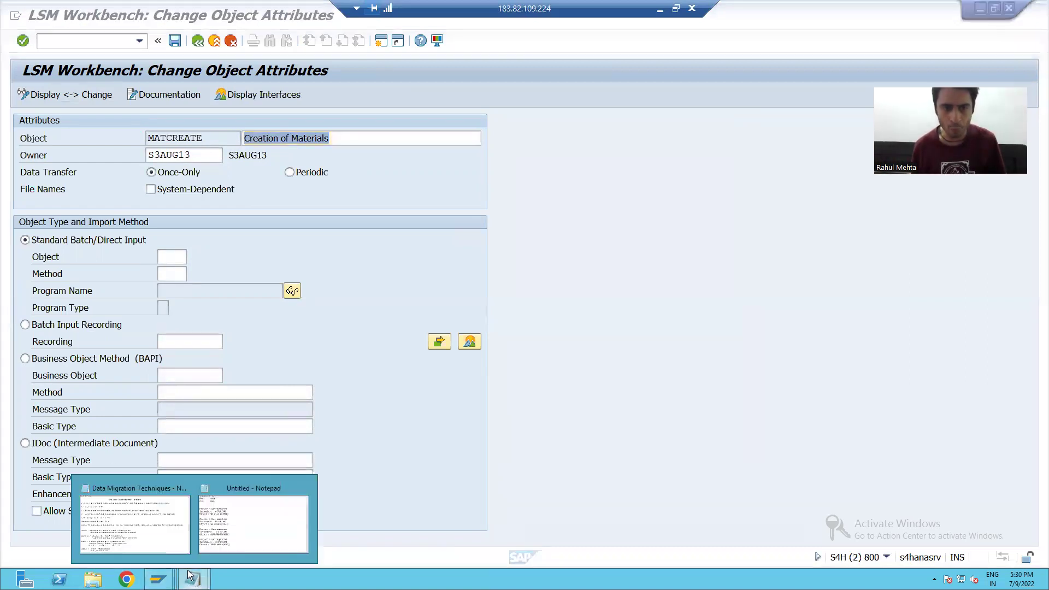
pyautogui.click(137, 534)
pyautogui.scroll(-7, 182, 438)
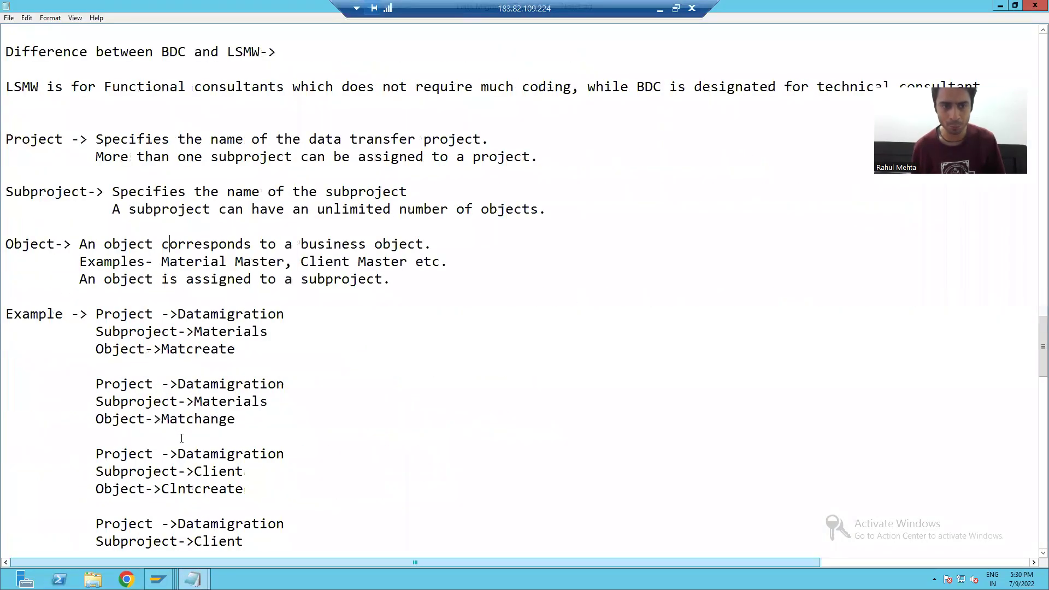
pyautogui.click(198, 438)
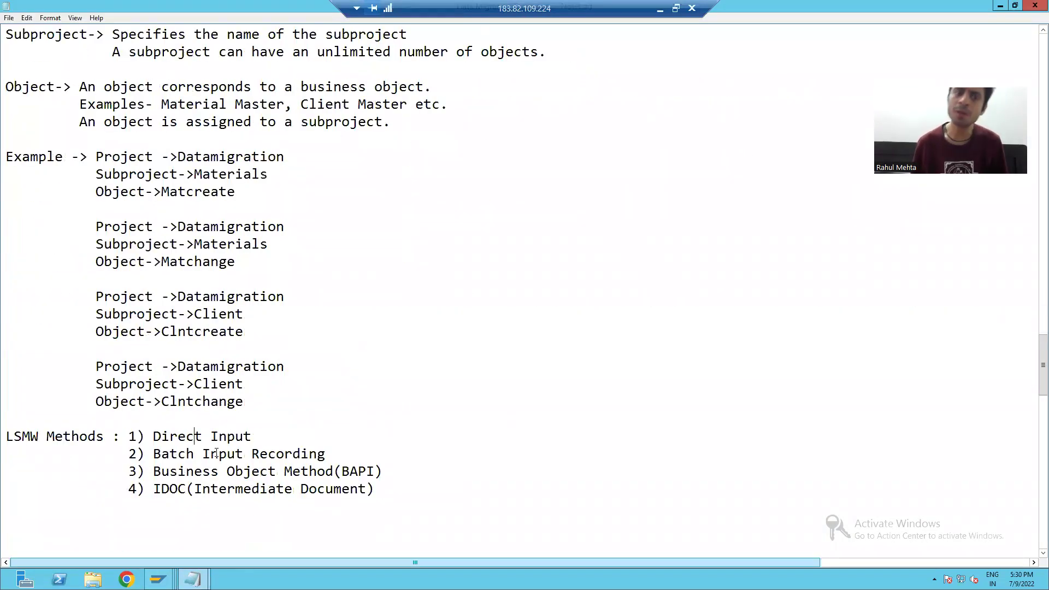
pyautogui.click(219, 454)
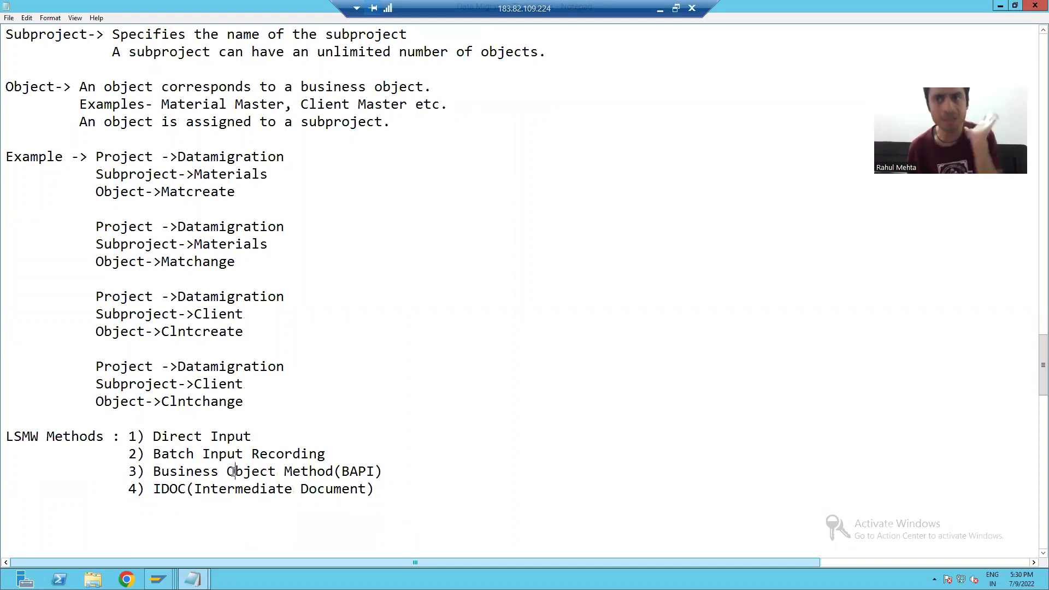
pyautogui.click(232, 470)
pyautogui.click(203, 489)
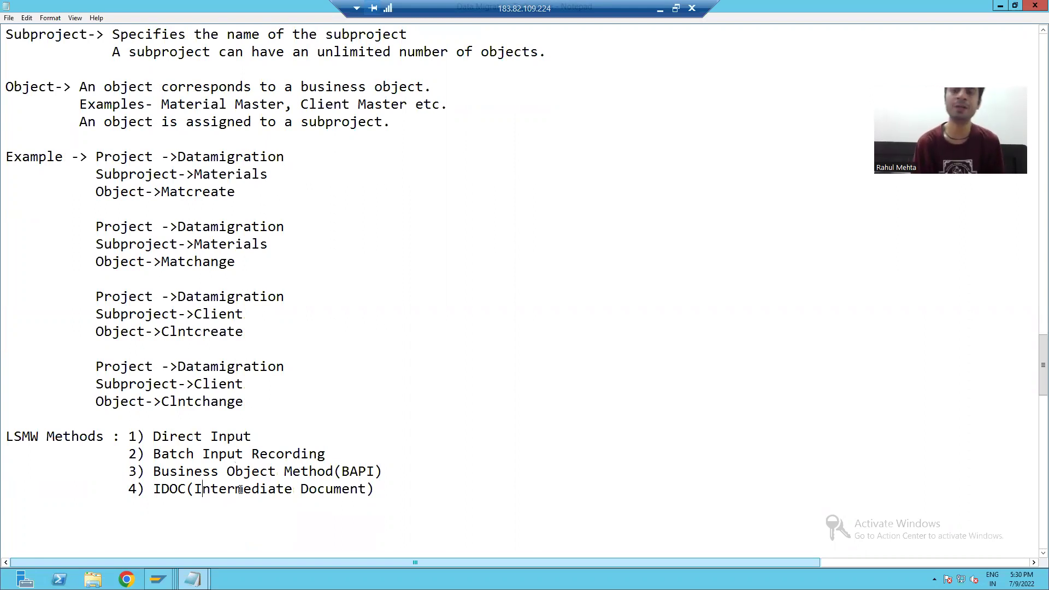
pyautogui.hotkey('alt', 'Tab')
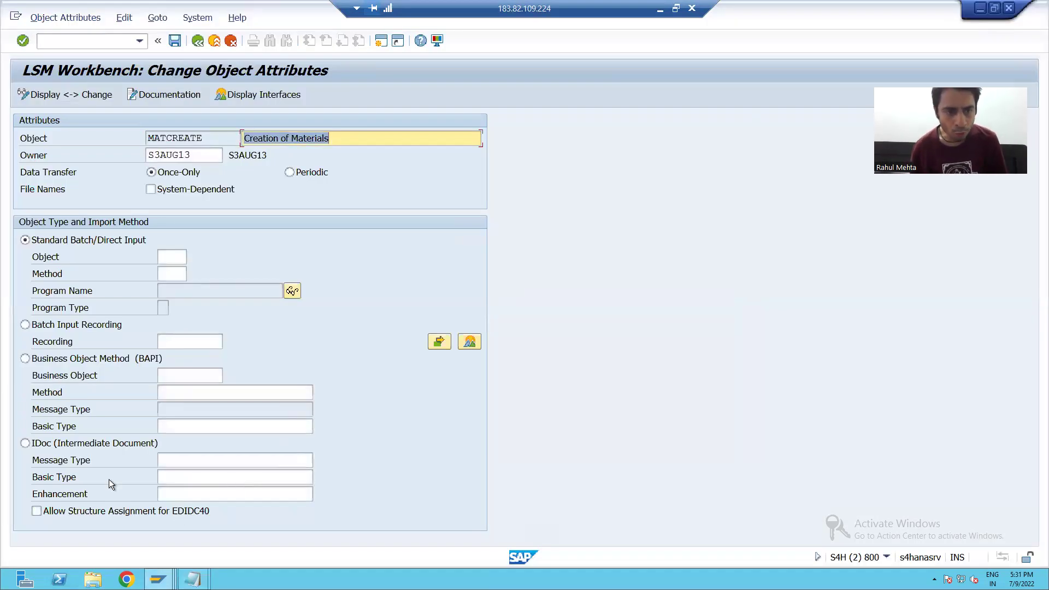
# Select Batch Input Recording, then go back without saving the attribute changes
pyautogui.click(36, 327)
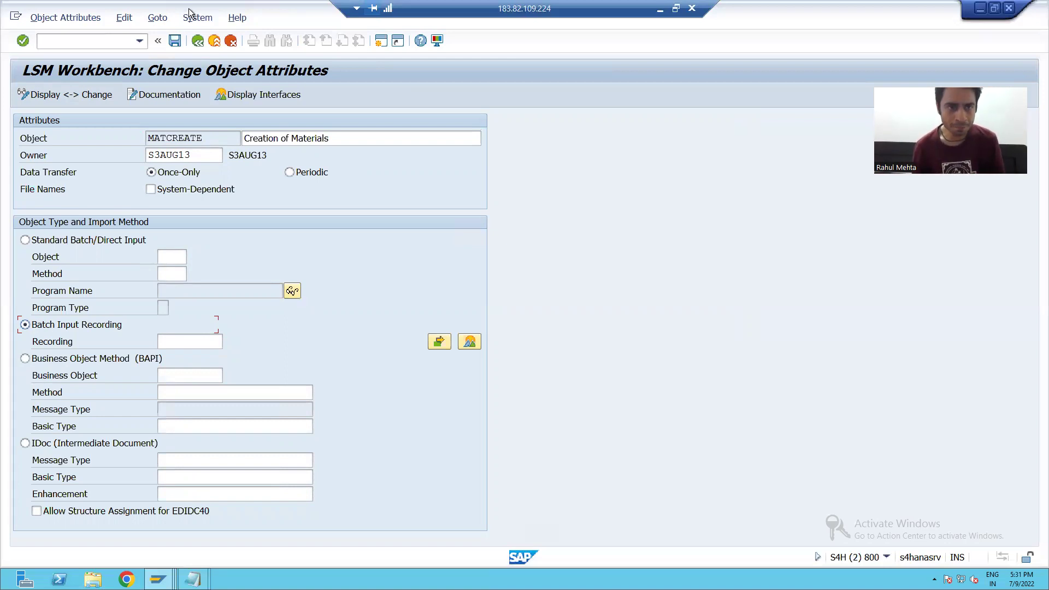
pyautogui.click(194, 42)
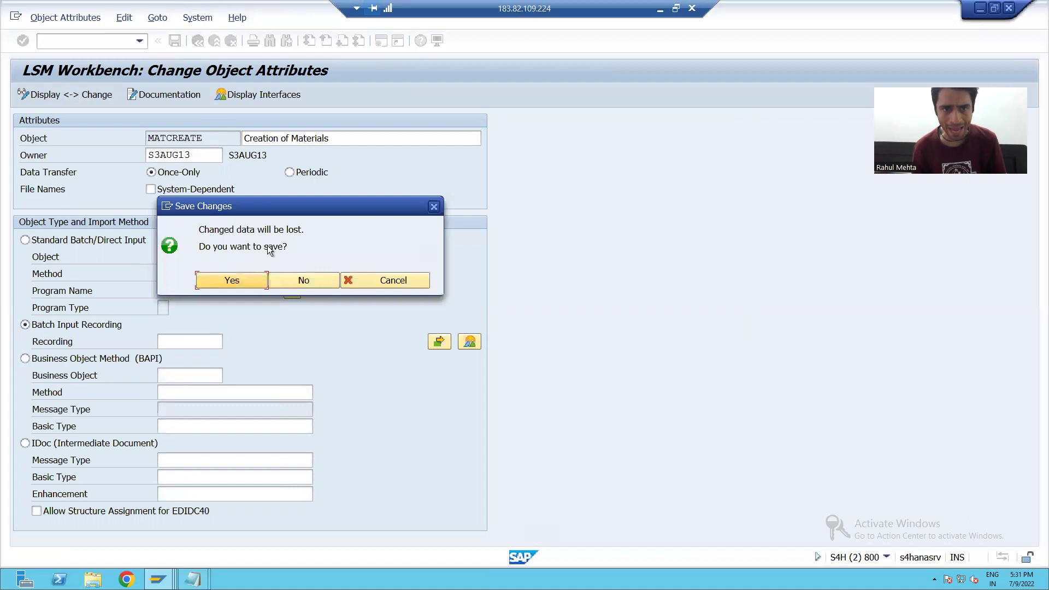
pyautogui.click(288, 281)
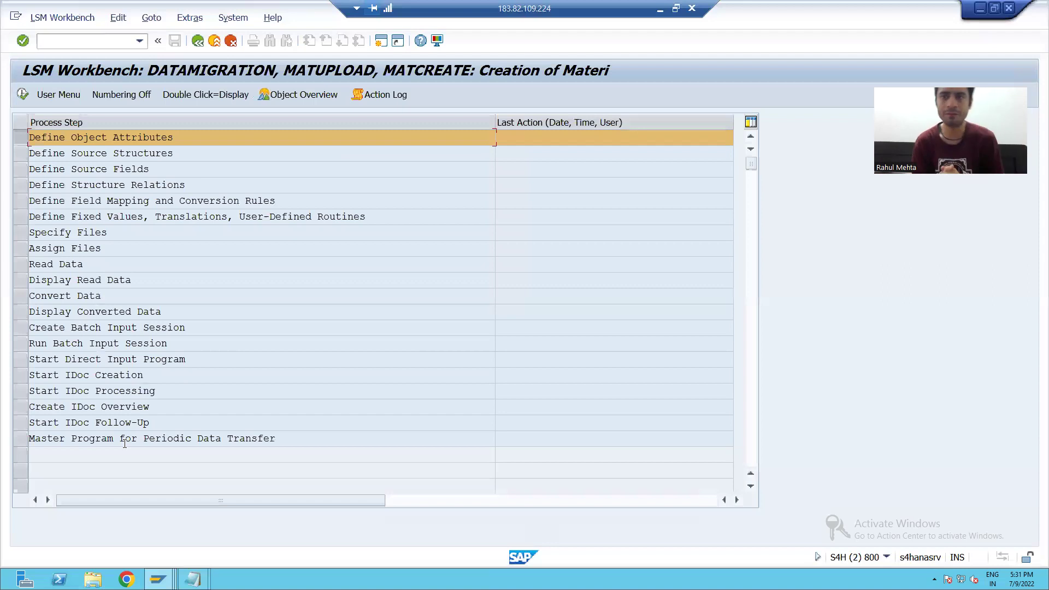
# Re-execute Define Object Attributes in change mode with Batch Input Recording selected
pyautogui.click(25, 140)
pyautogui.click(24, 140)
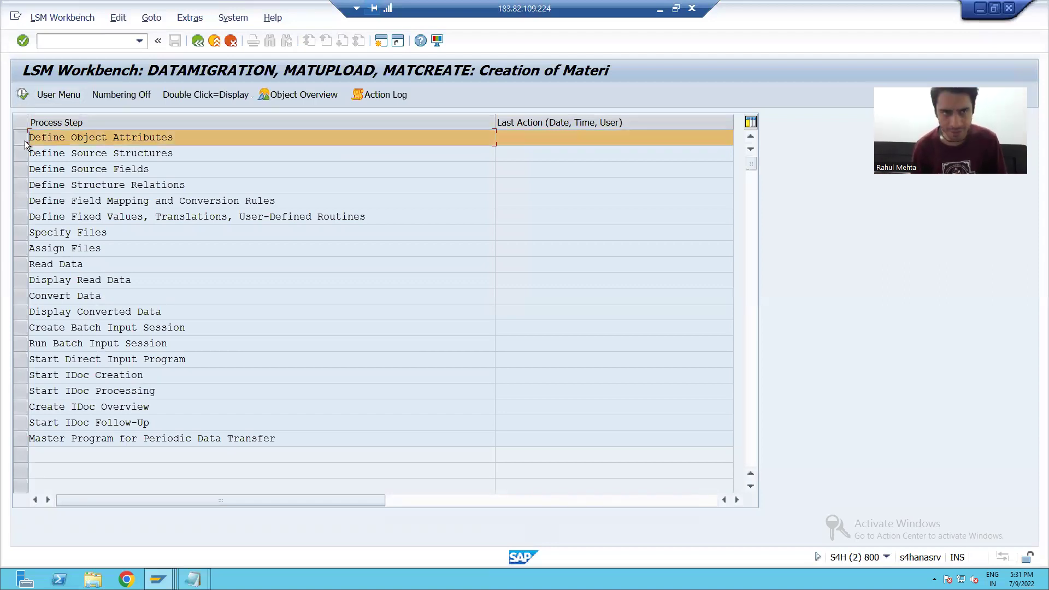
pyautogui.click(24, 94)
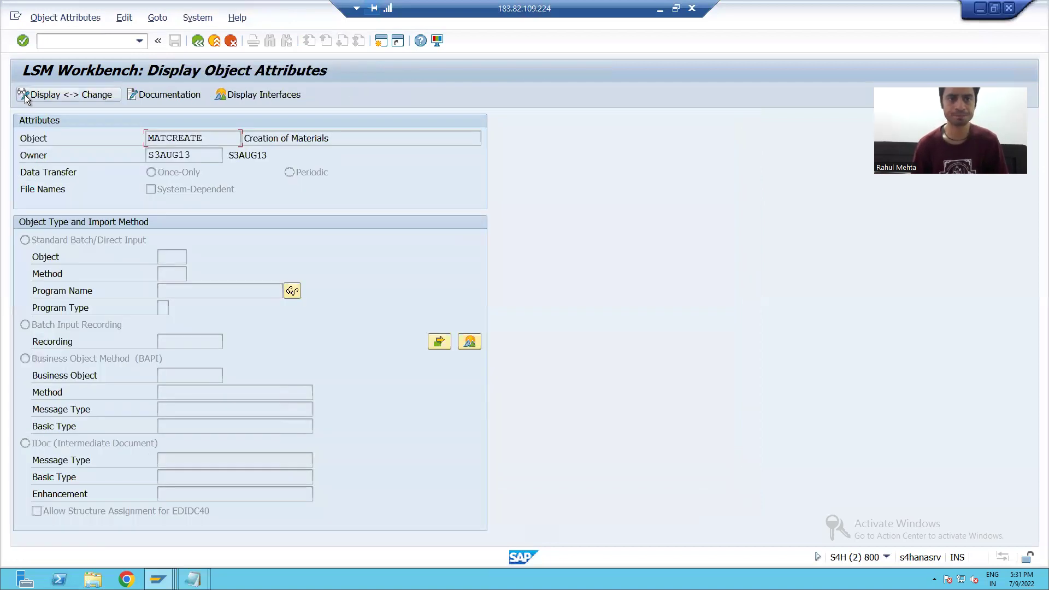
pyautogui.click(41, 97)
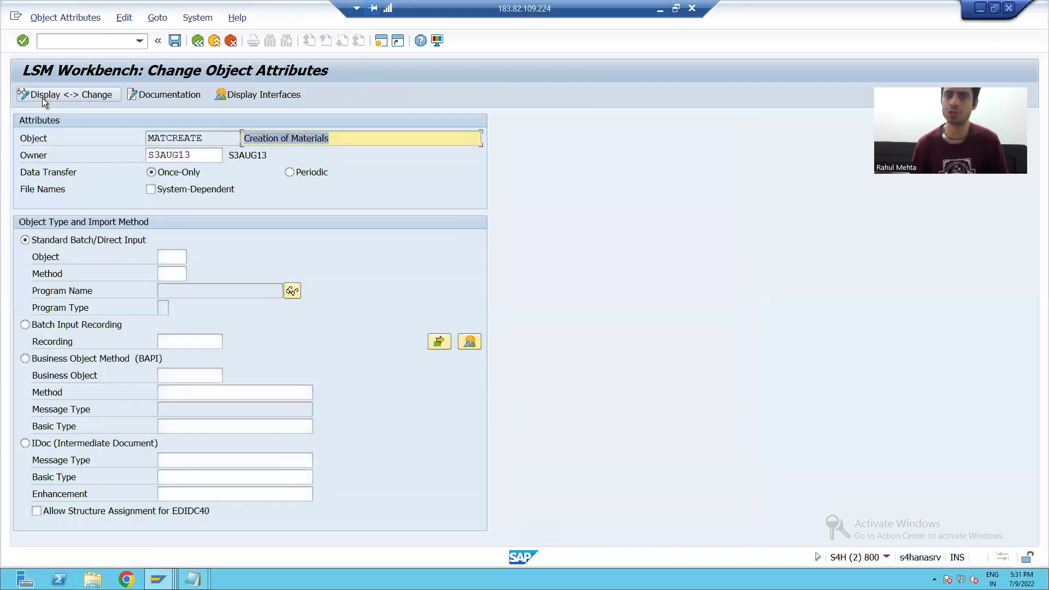
pyautogui.click(25, 325)
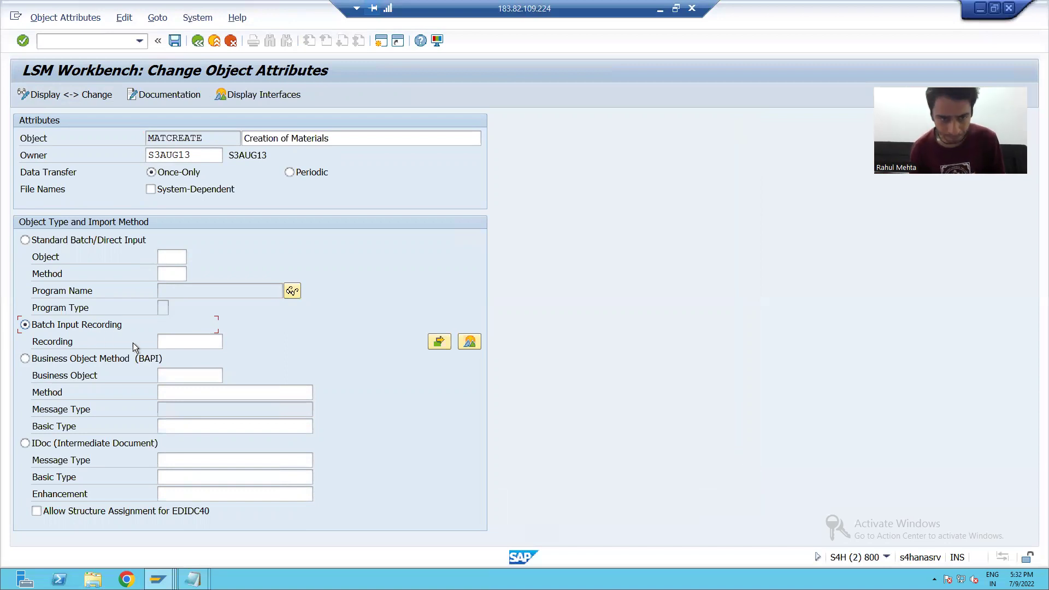
pyautogui.click(173, 342)
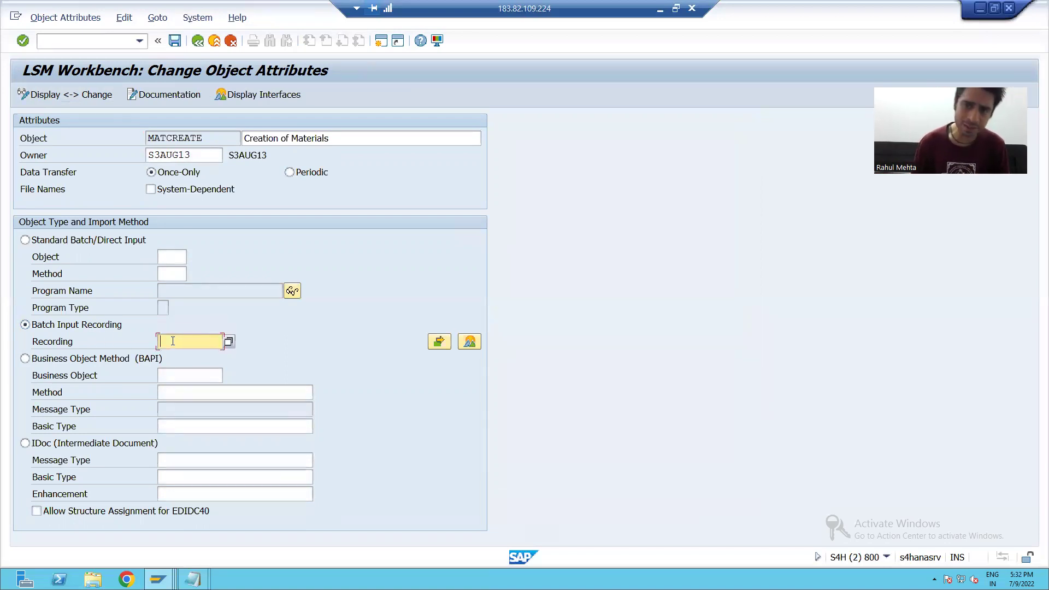
# Open the project's recordings overview and start creating a new recording
pyautogui.click(469, 342)
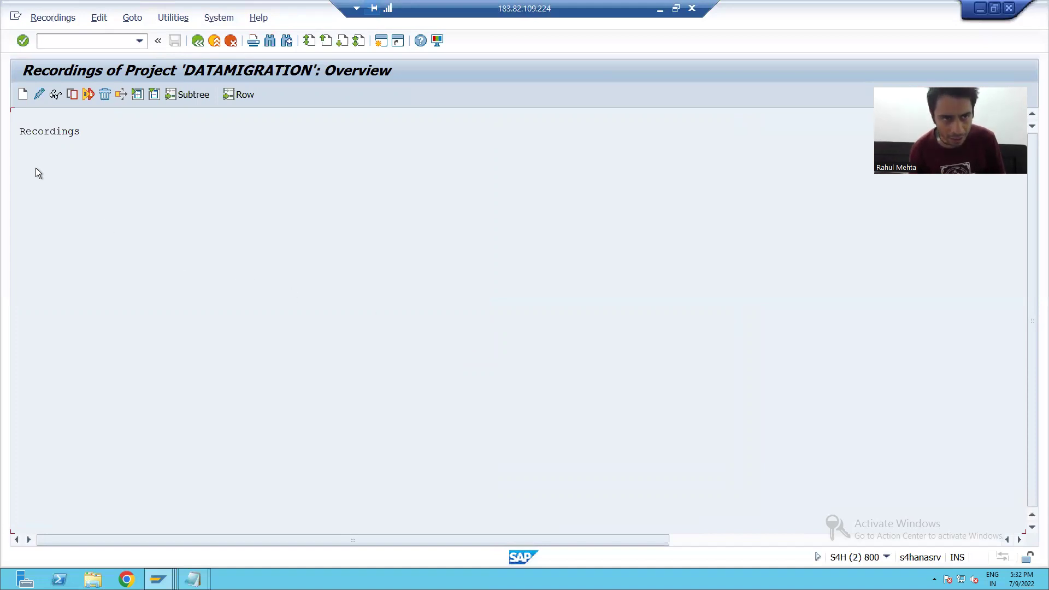
pyautogui.click(198, 40)
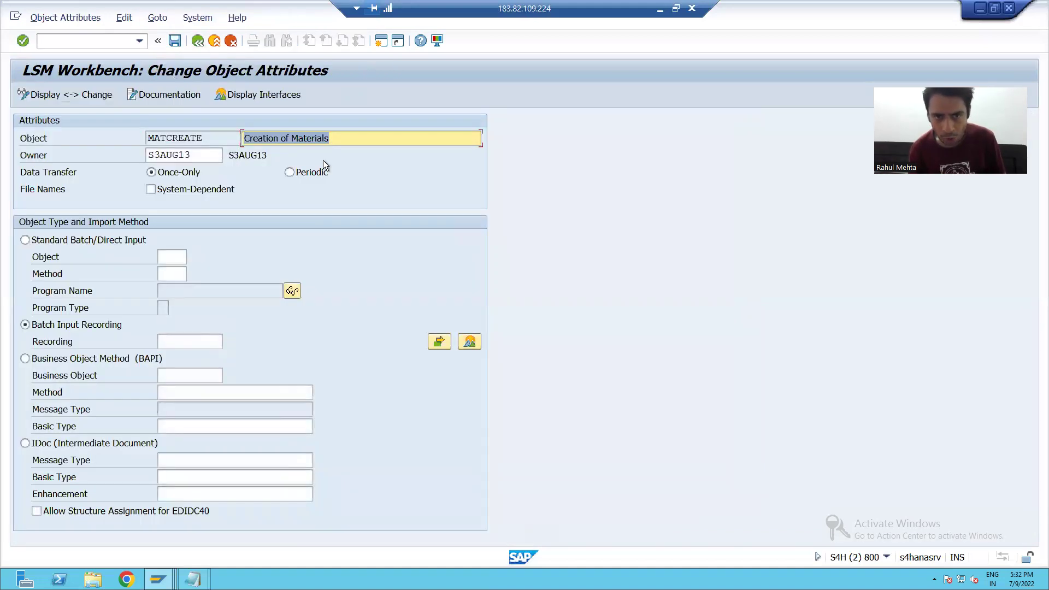
pyautogui.click(469, 342)
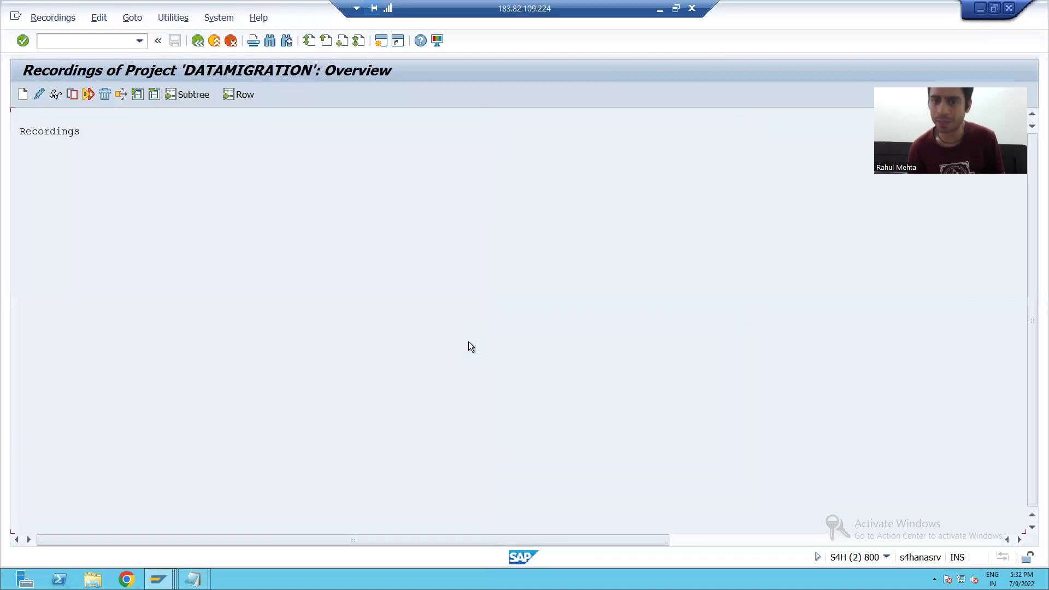
pyautogui.click(23, 96)
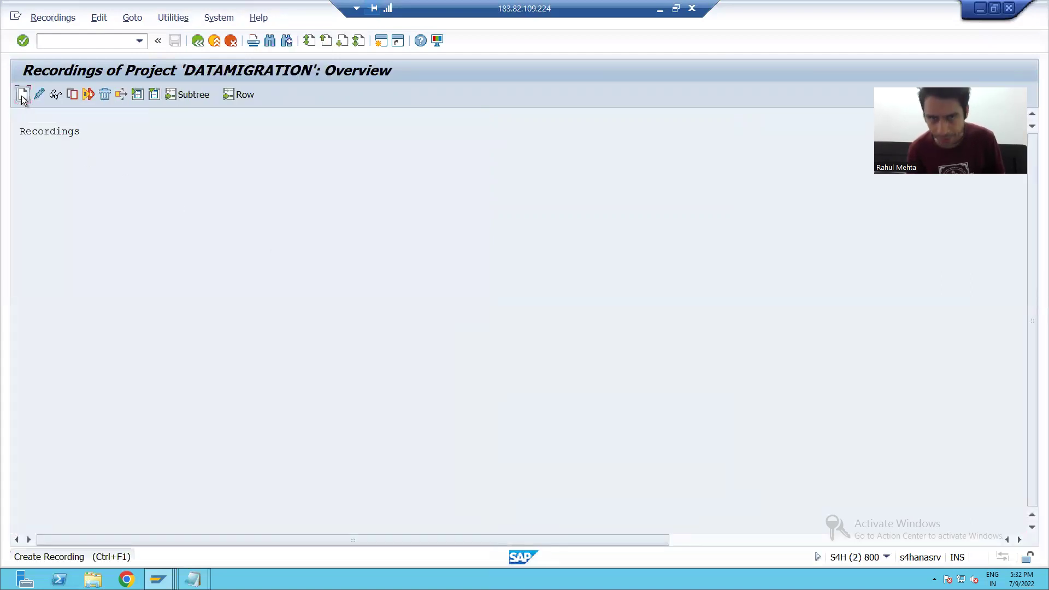
pyautogui.moveTo(106, 167); pyautogui.dragTo(165, 173)
pyautogui.click(231, 195)
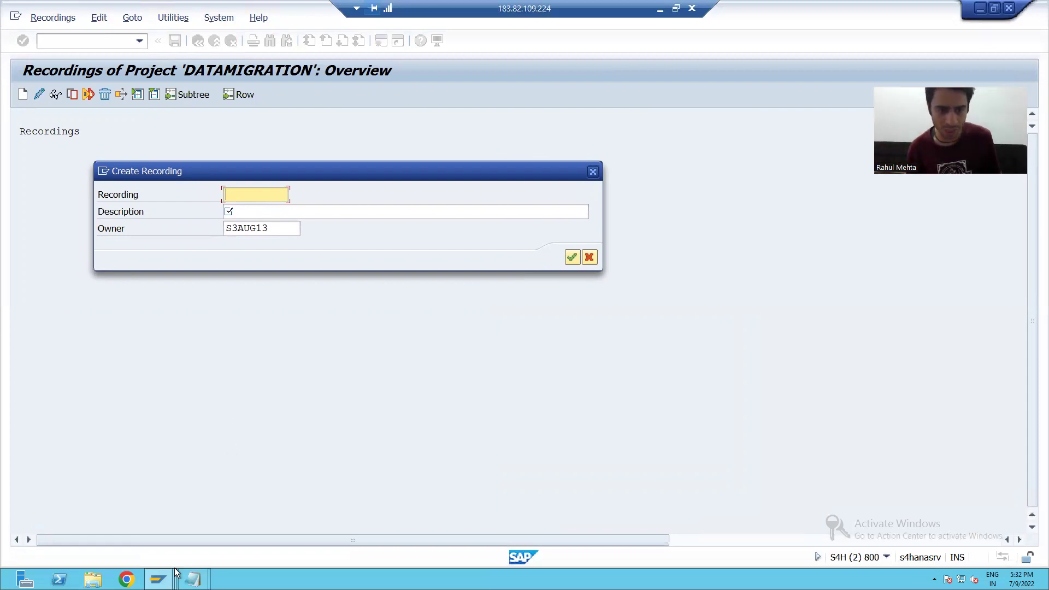
# Enter /oshdb in the ABAP Editor window, then return to the Create Recording dialog
pyautogui.moveTo(159, 579)
pyautogui.click(221, 540)
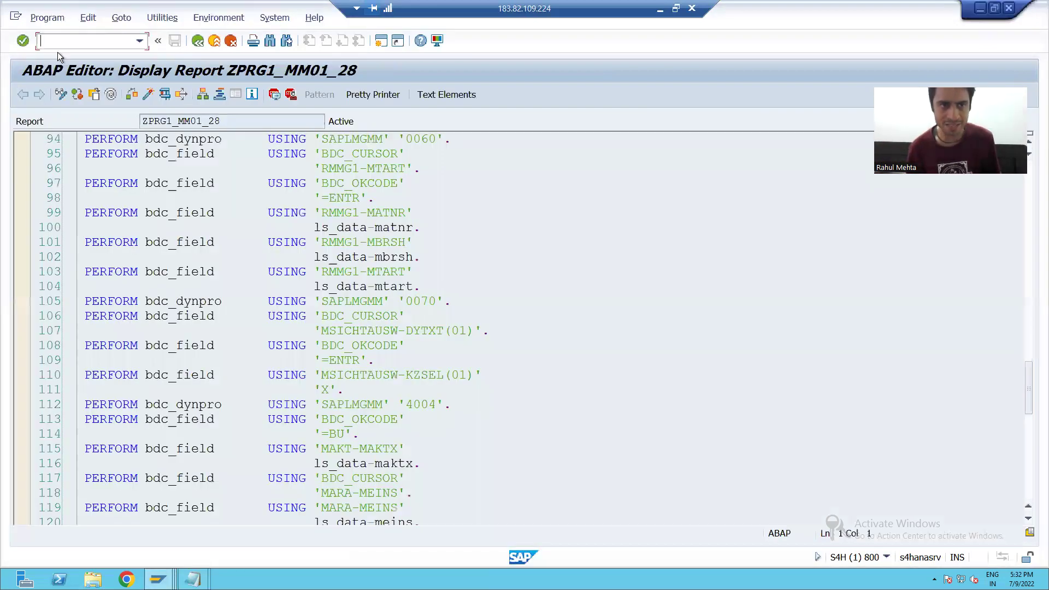
pyautogui.write('/oshdb')
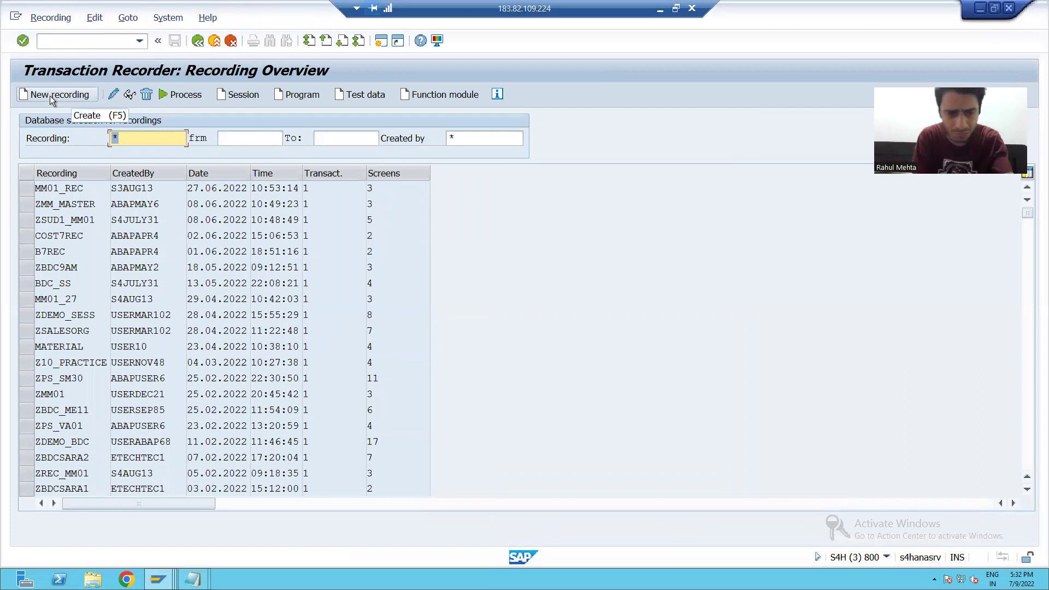
pyautogui.hotkey('alt', 'Tab')
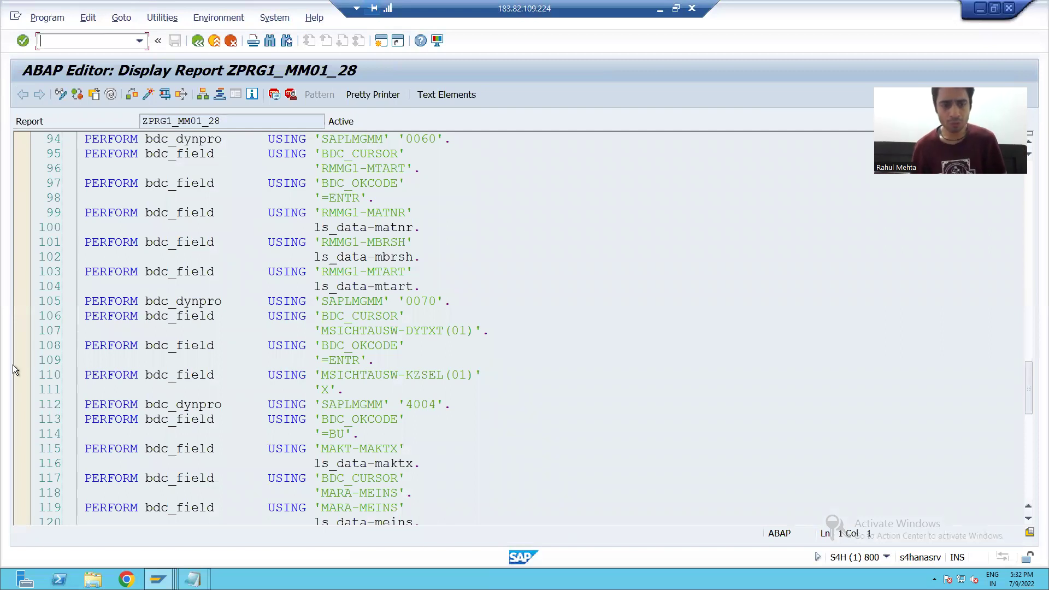
pyautogui.click(158, 580)
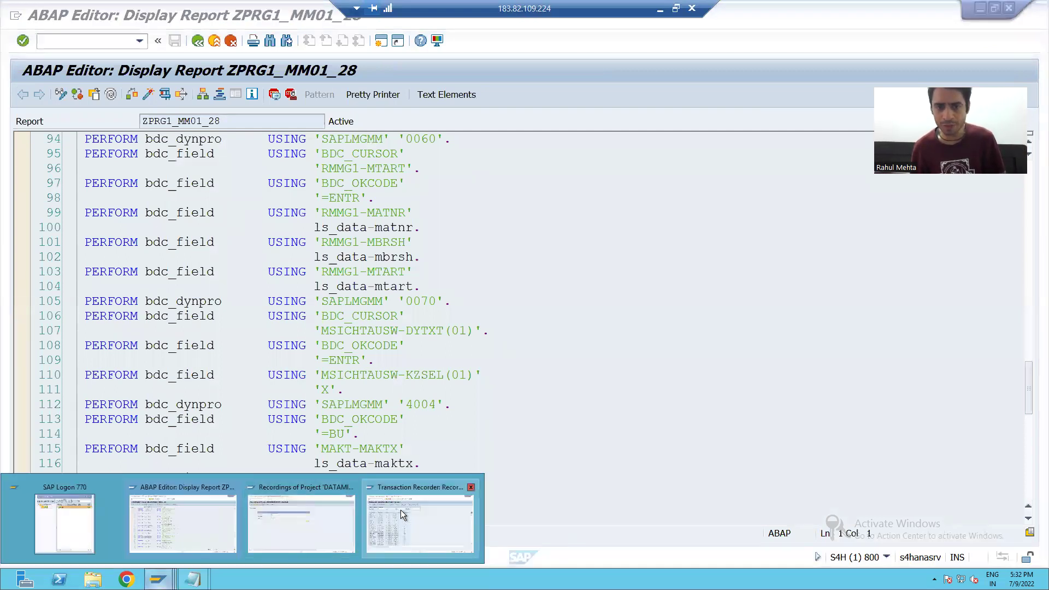
pyautogui.click(402, 510)
pyautogui.click(158, 579)
pyautogui.click(319, 532)
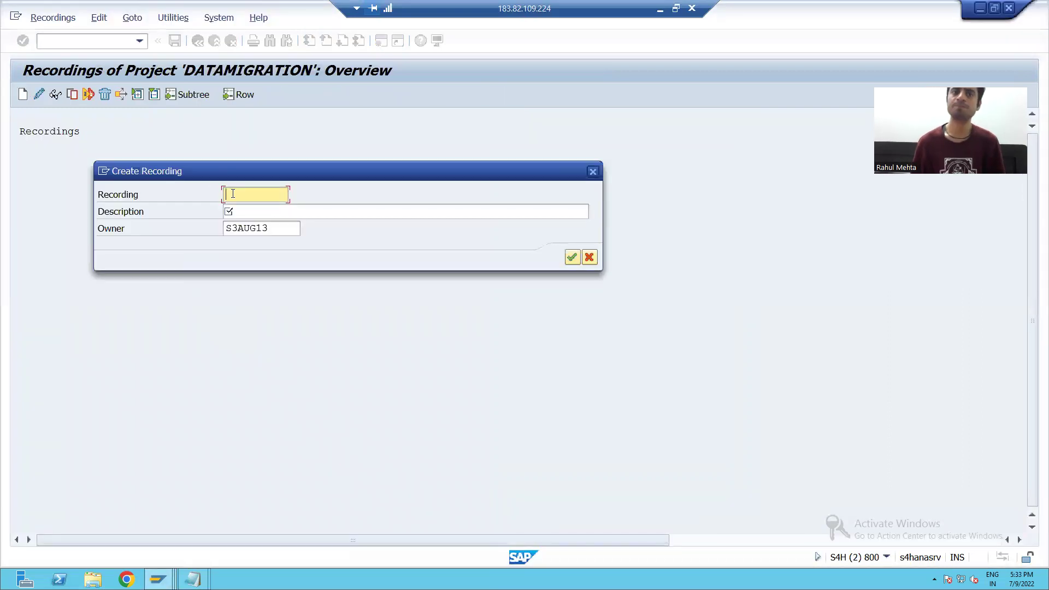
# Name the recording MM01_Record with description Mm01 Recording and confirm
pyautogui.write('MM01')
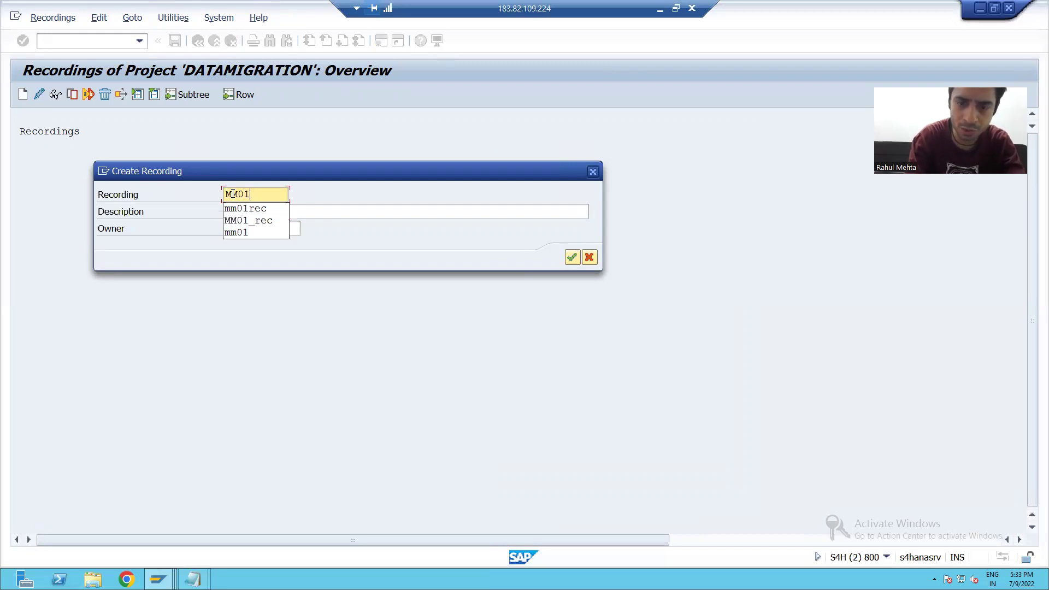
pyautogui.write('_Record')
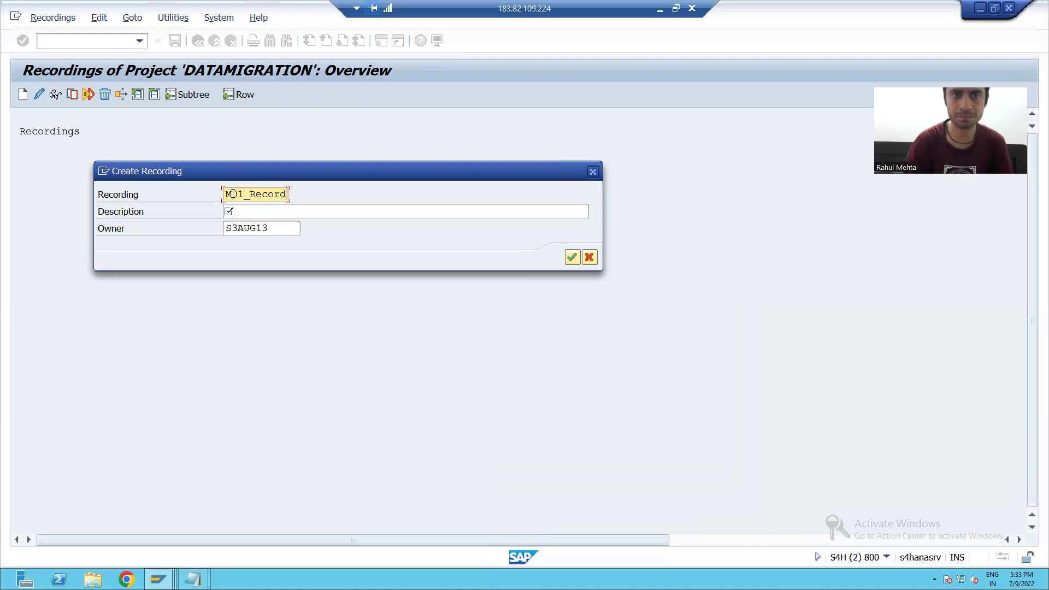
pyautogui.click(238, 213)
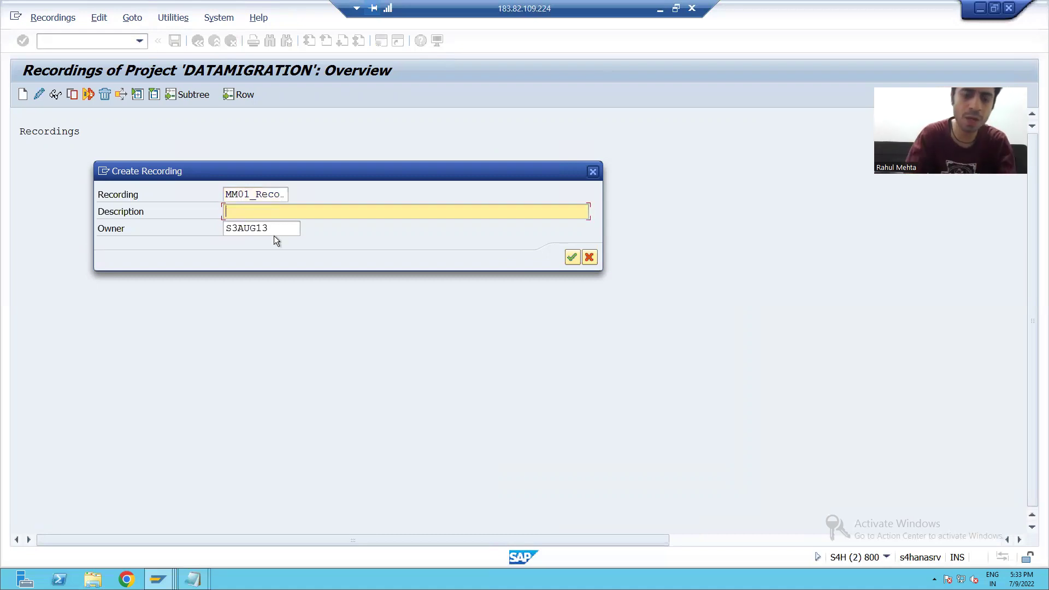
pyautogui.write('Mm01 Recording')
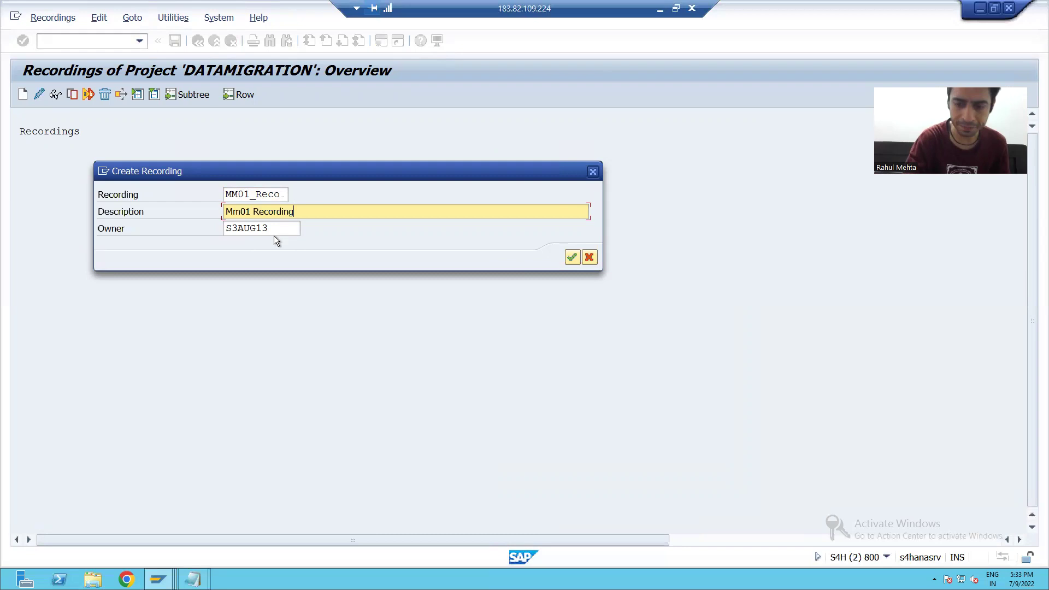
pyautogui.press('Return')
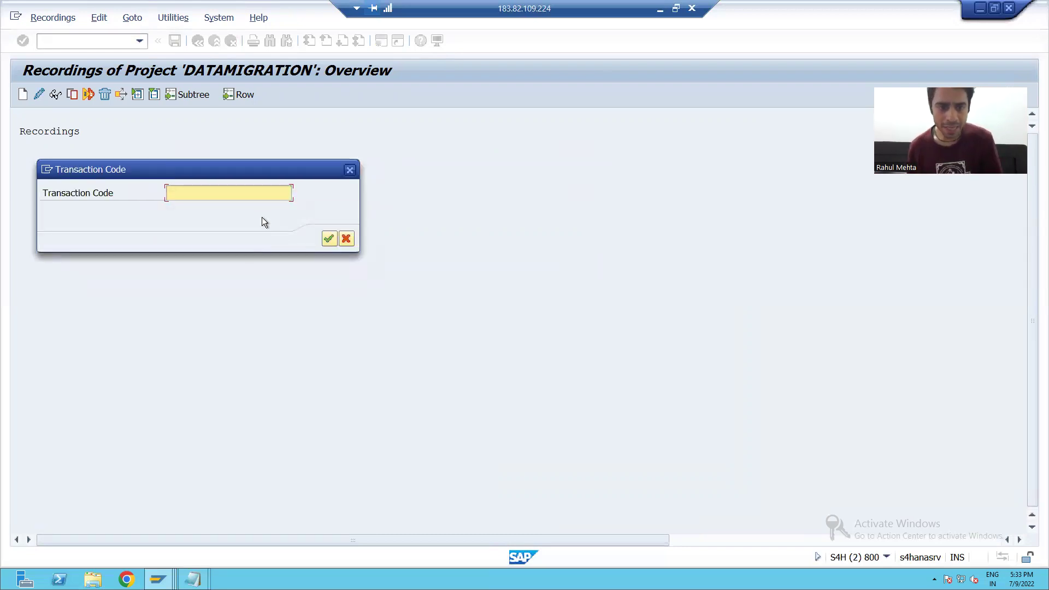
# Glance at the Transaction Recorder overview, then start recording transaction MM01
pyautogui.moveTo(158, 578)
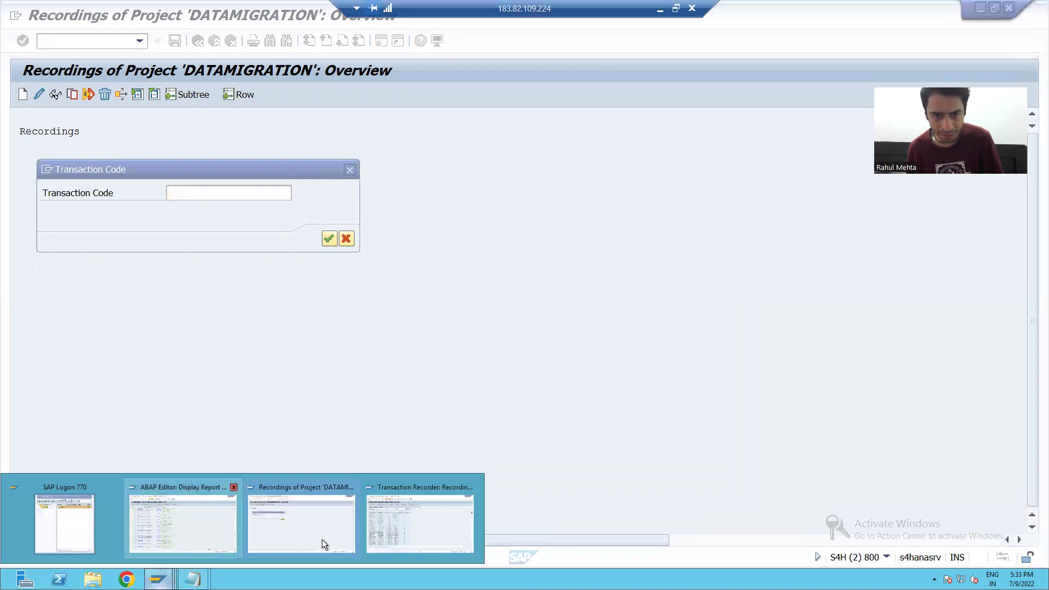
pyautogui.click(386, 516)
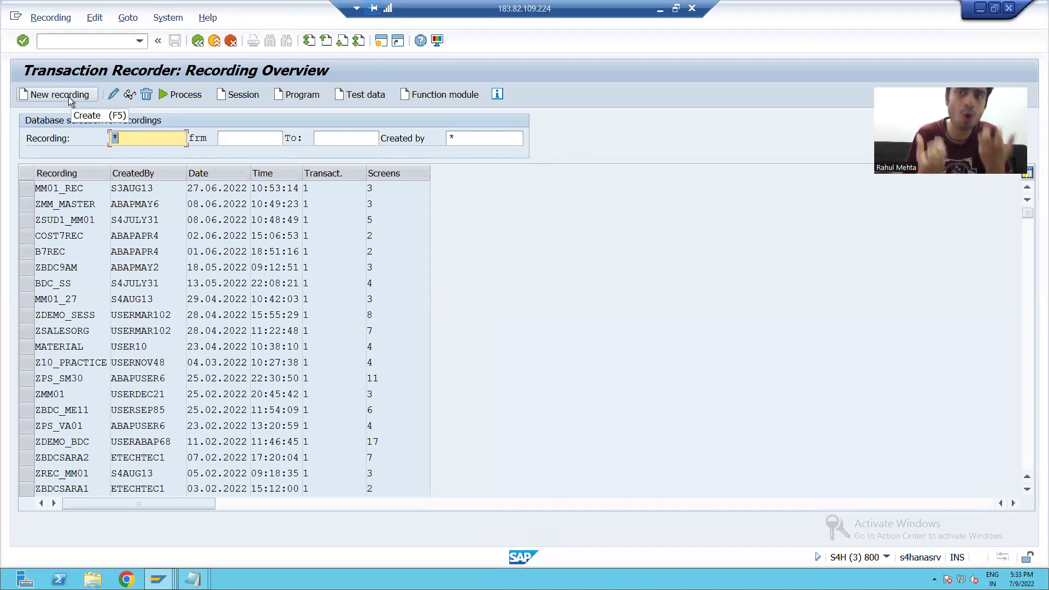
pyautogui.click(68, 97)
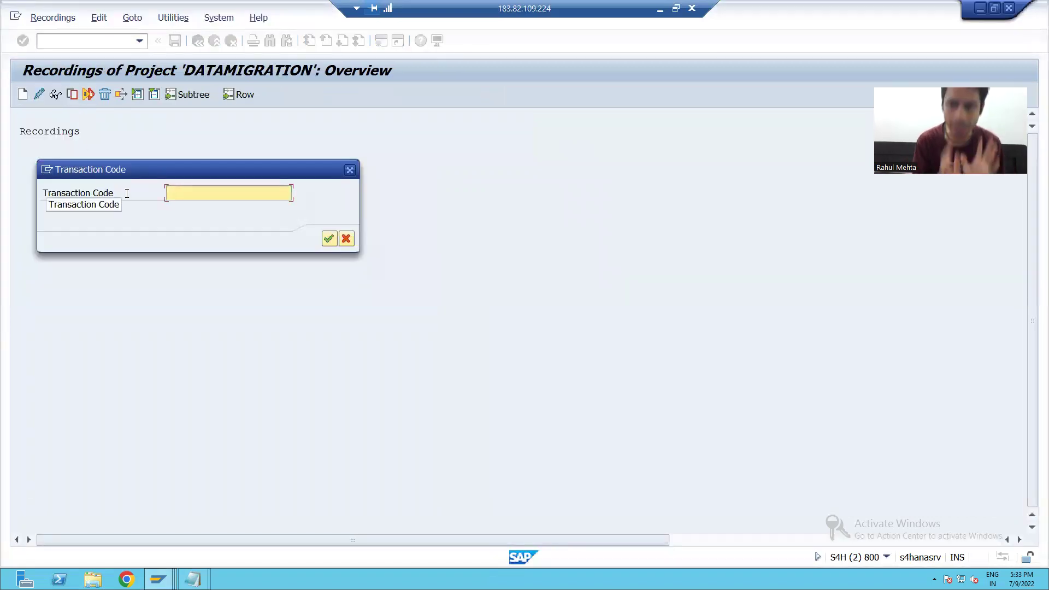
pyautogui.write('M')
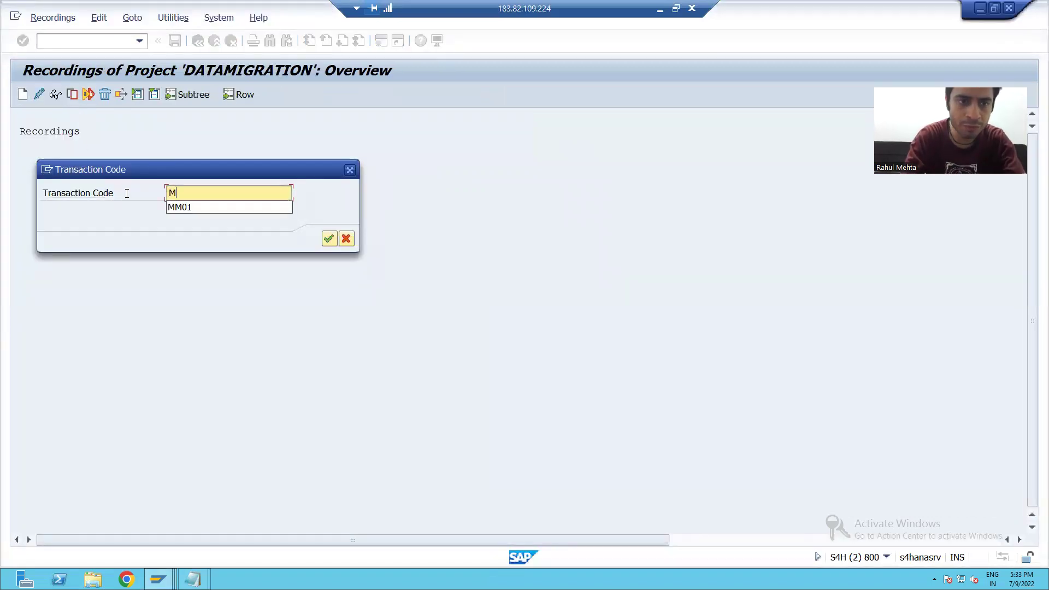
pyautogui.write('M01')
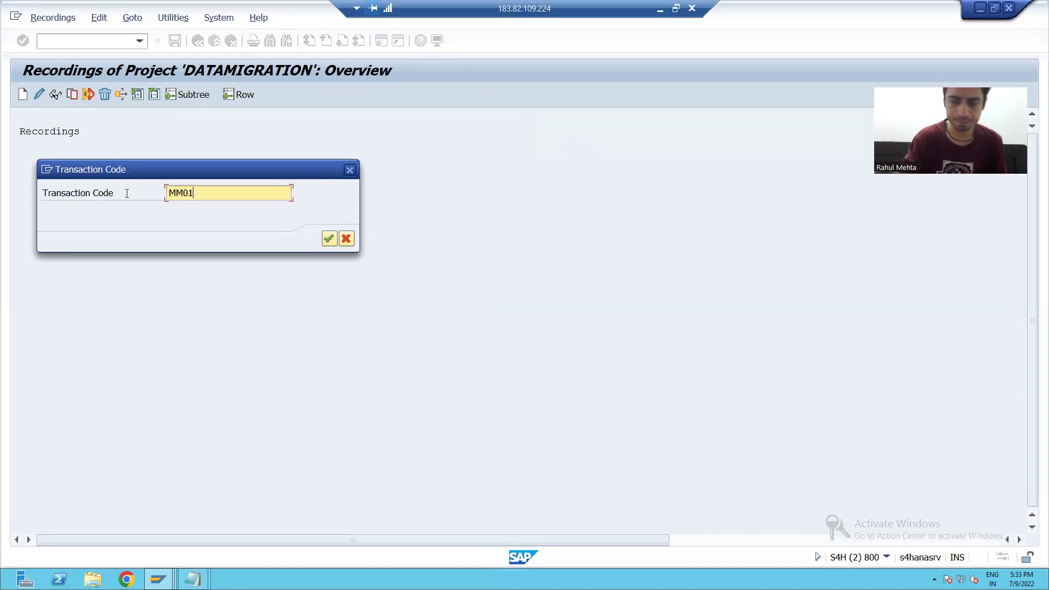
pyautogui.press('Return')
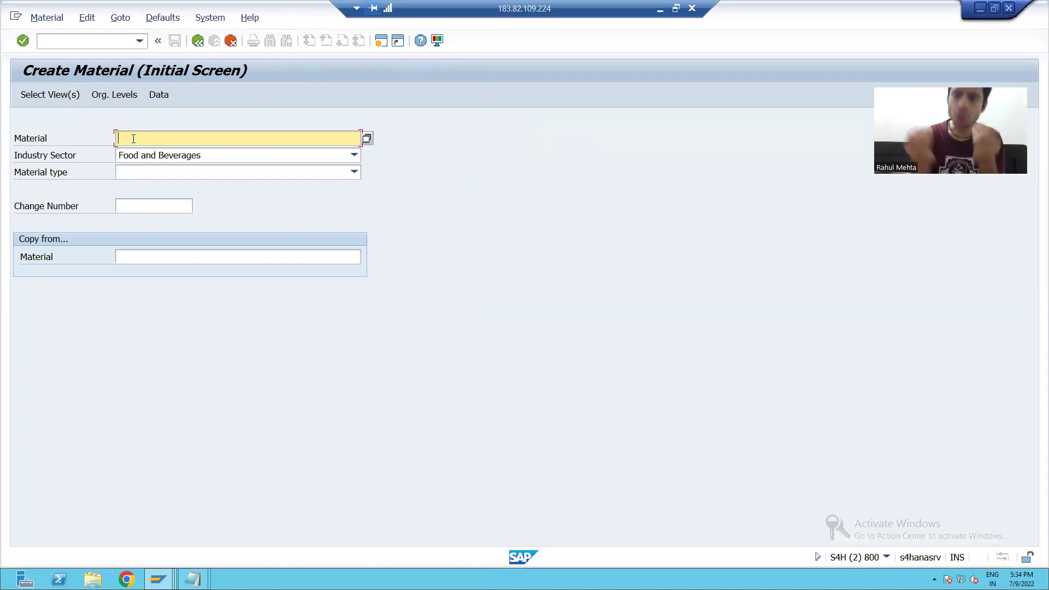
# Enter PMAT_002 as the material number, adapting the earlier pmat_001 from history
pyautogui.write('P')
pyautogui.press('Down')
pyautogui.press('Return')
pyautogui.press('BackSpace')
pyautogui.write('2')
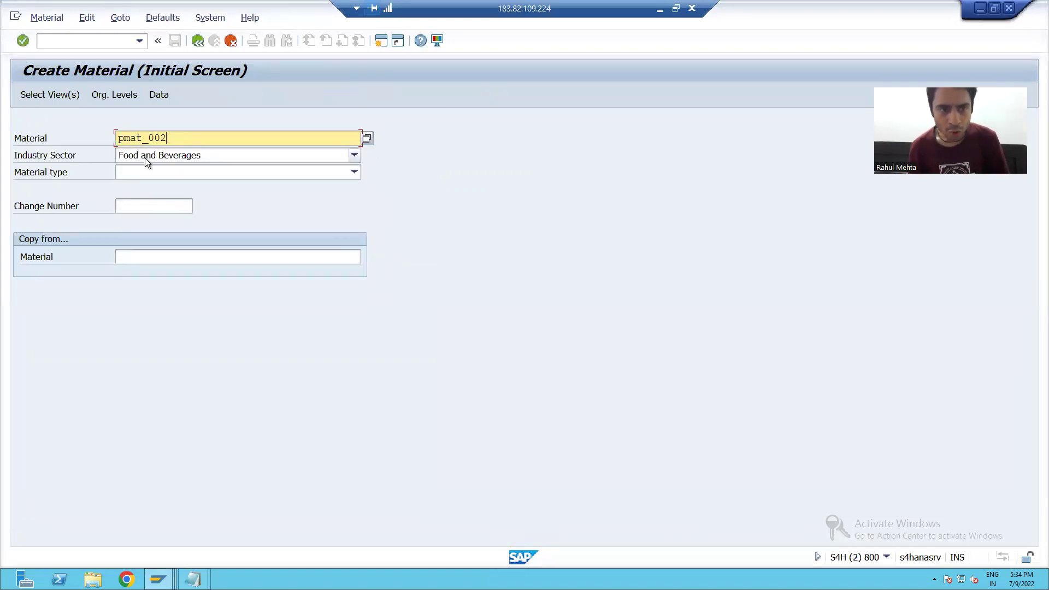
# Choose industry sector Pharmaceuticals and material type Raw materials, then confirm the initial screen
pyautogui.click(145, 157)
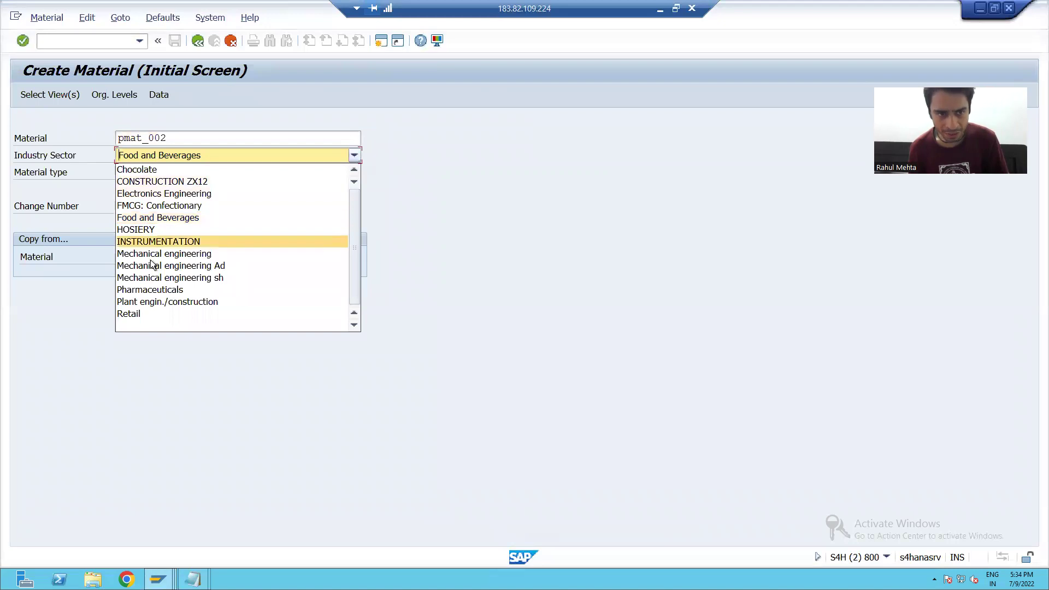
pyautogui.click(152, 289)
pyautogui.click(146, 168)
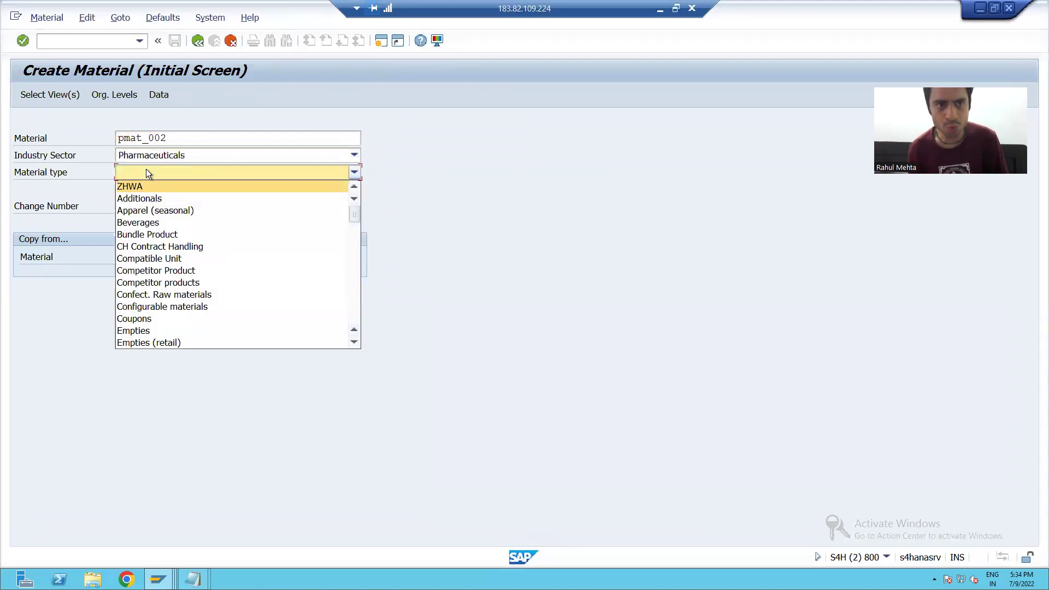
pyautogui.scroll(-4, 151, 300)
pyautogui.scroll(-11, 151, 301)
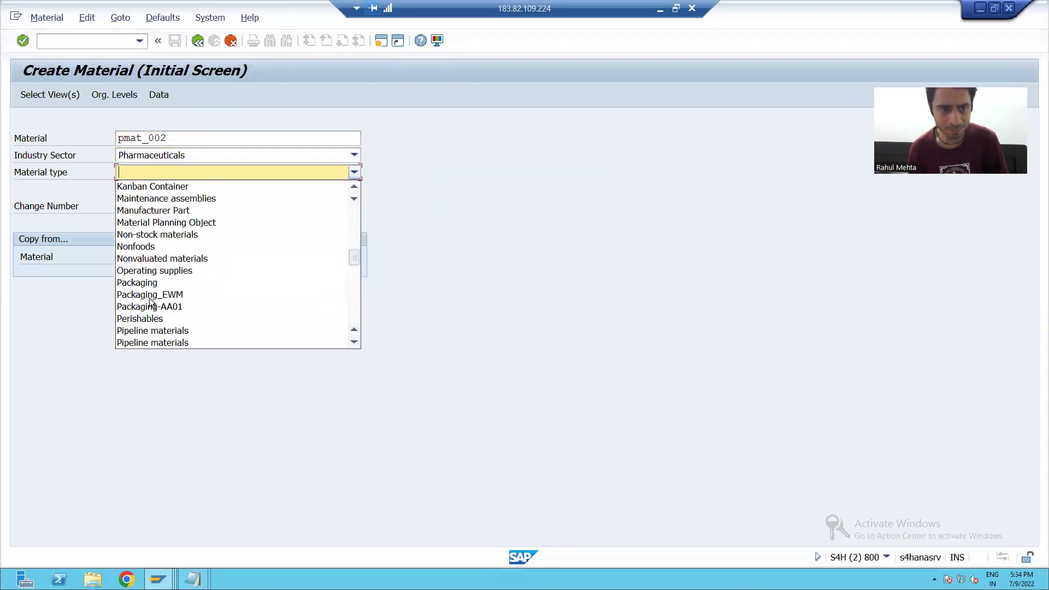
pyautogui.click(148, 294)
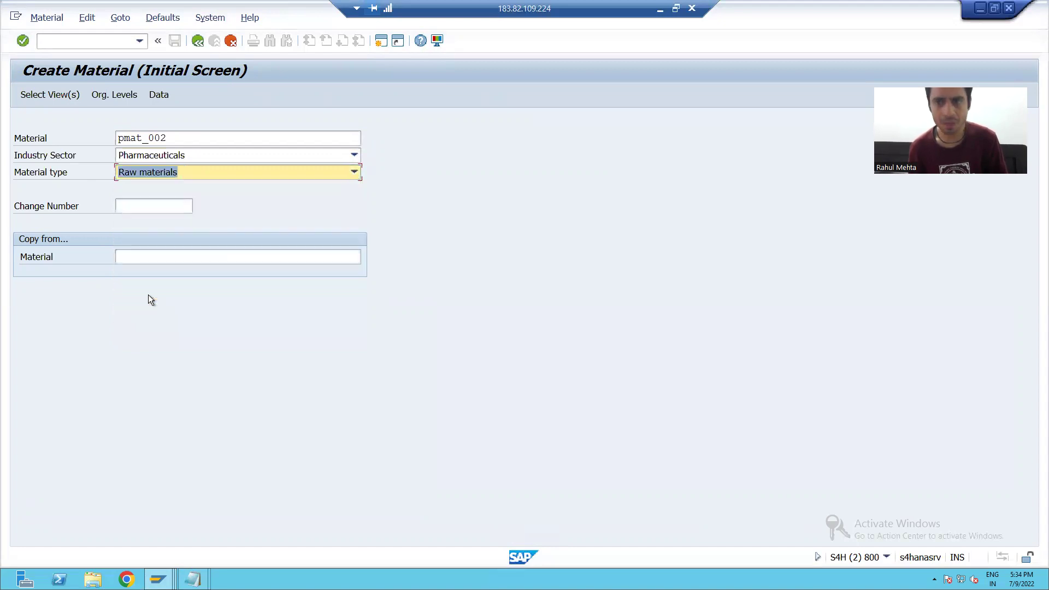
pyautogui.press('Return')
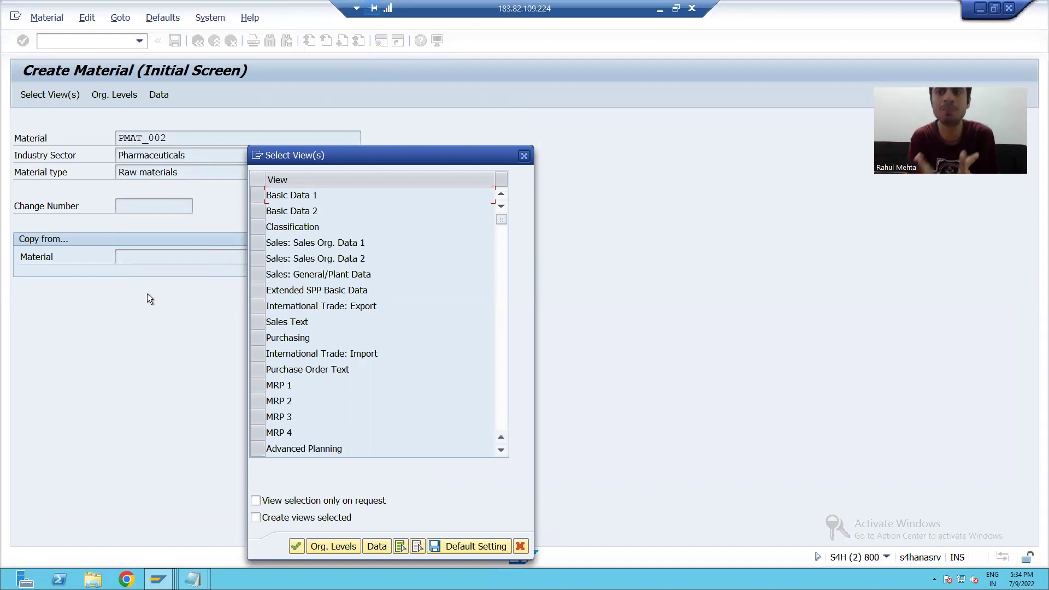
# Open the Basic Data 1 view and enter the description 'Material'
pyautogui.click(258, 195)
pyautogui.press('Return')
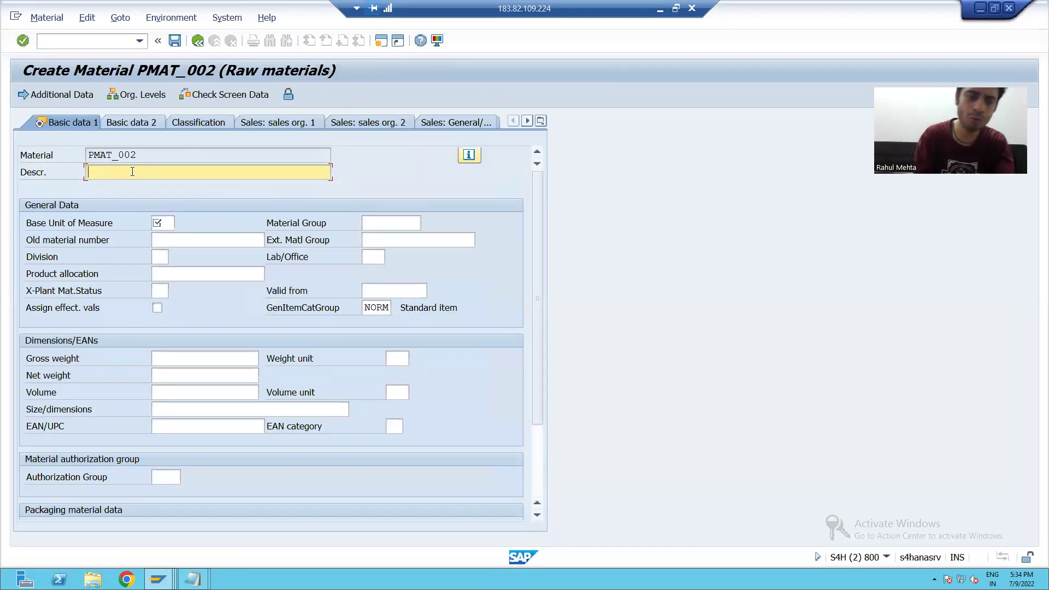
pyautogui.write('T')
pyautogui.press('BackSpace')
pyautogui.write('Material')
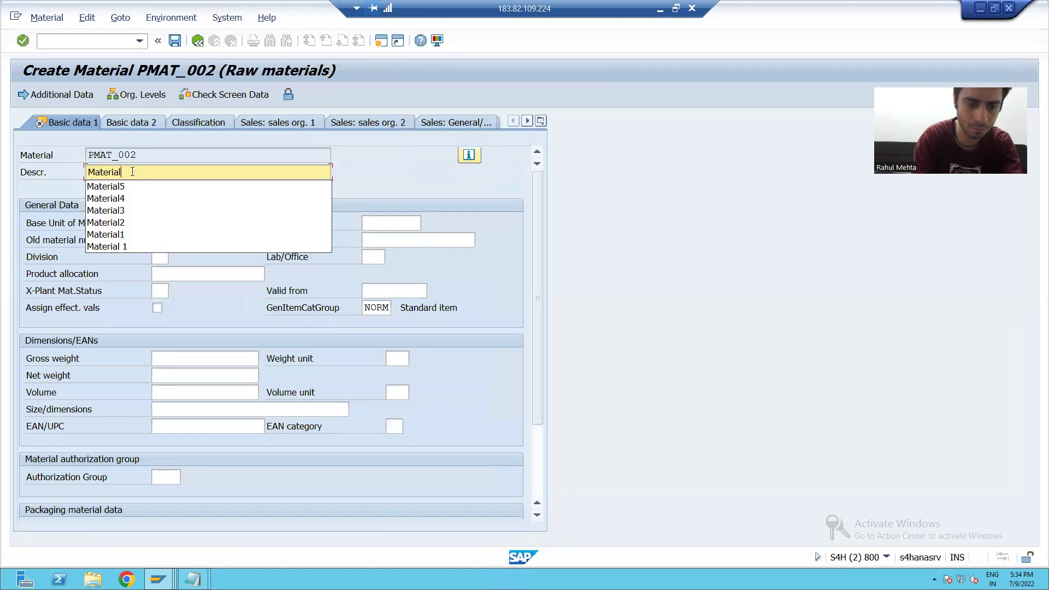
# Set the base unit of measure to EA and save the material
pyautogui.press('Tab')
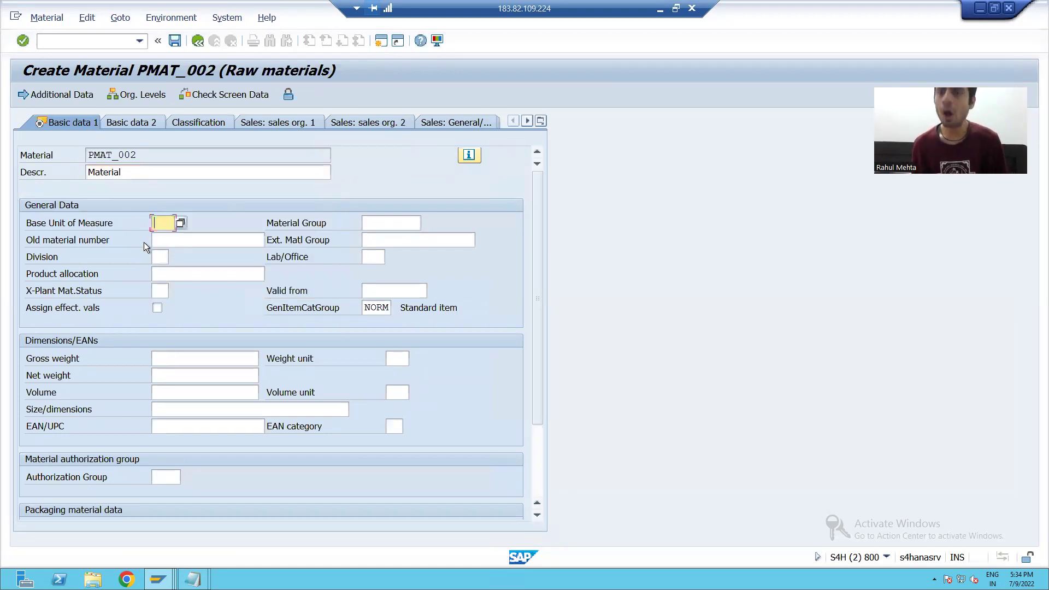
pyautogui.write('EA')
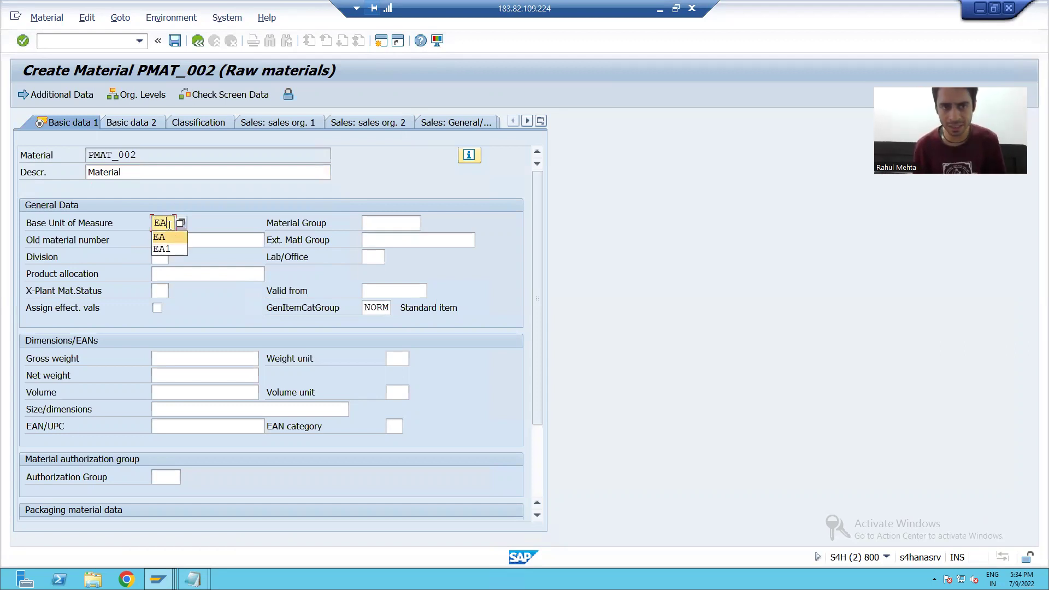
pyautogui.click(174, 237)
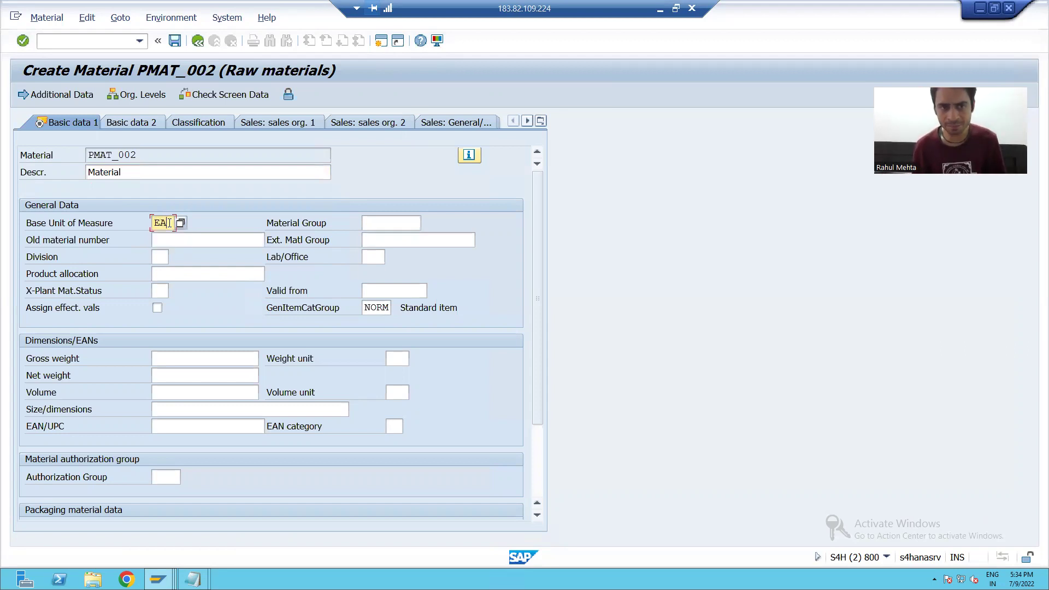
pyautogui.click(175, 44)
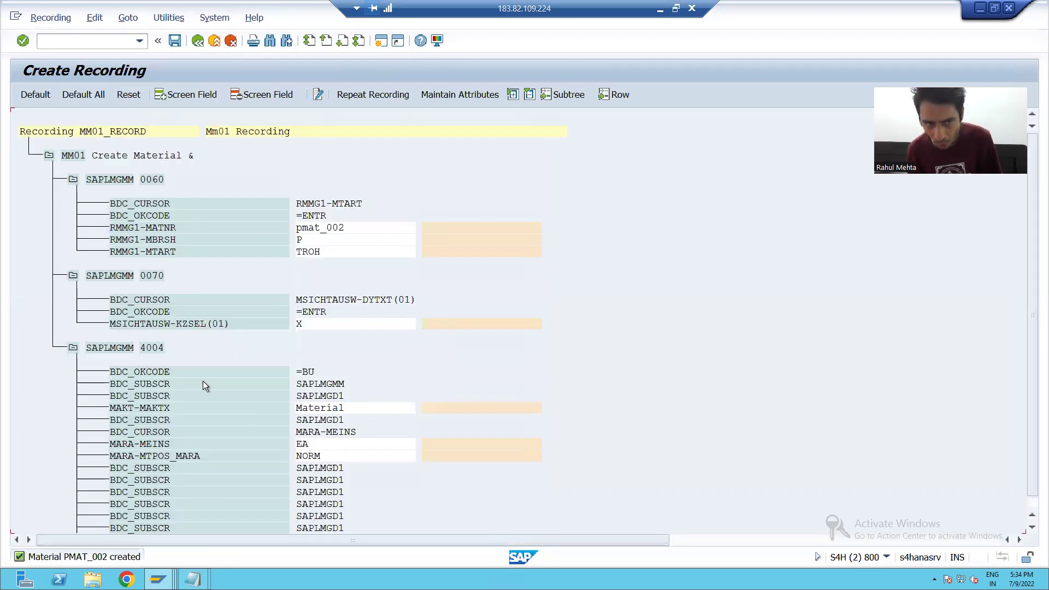
pyautogui.scroll(-2, 202, 382)
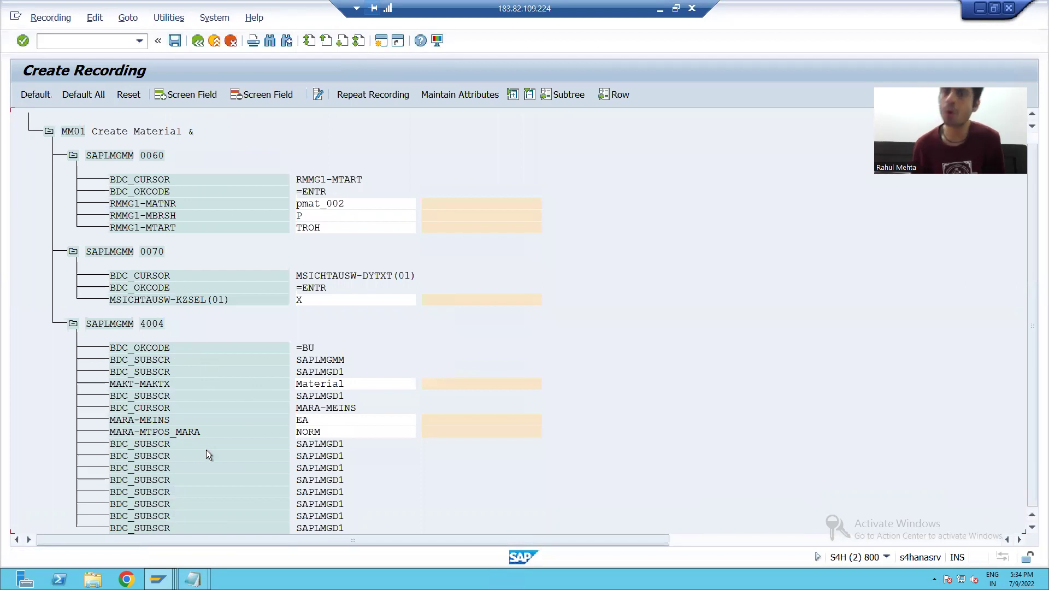
pyautogui.click(158, 579)
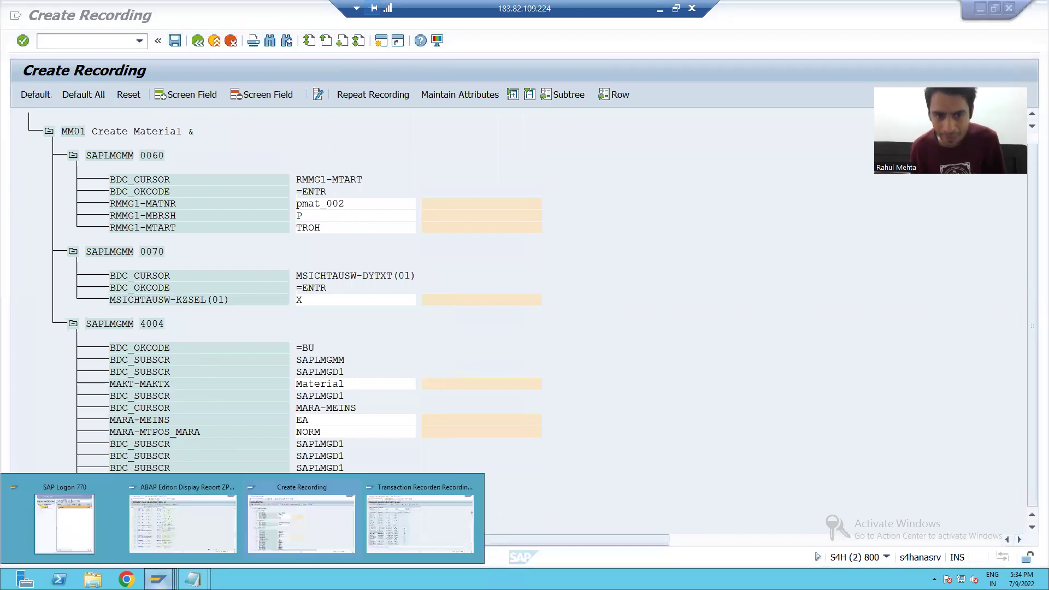
pyautogui.click(386, 519)
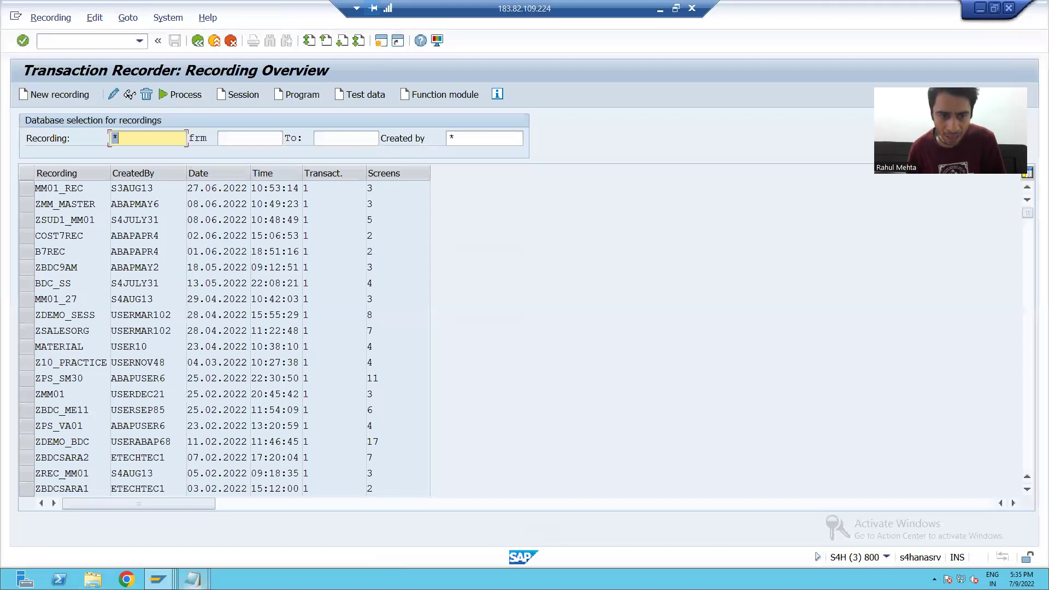
pyautogui.click(158, 579)
pyautogui.click(301, 513)
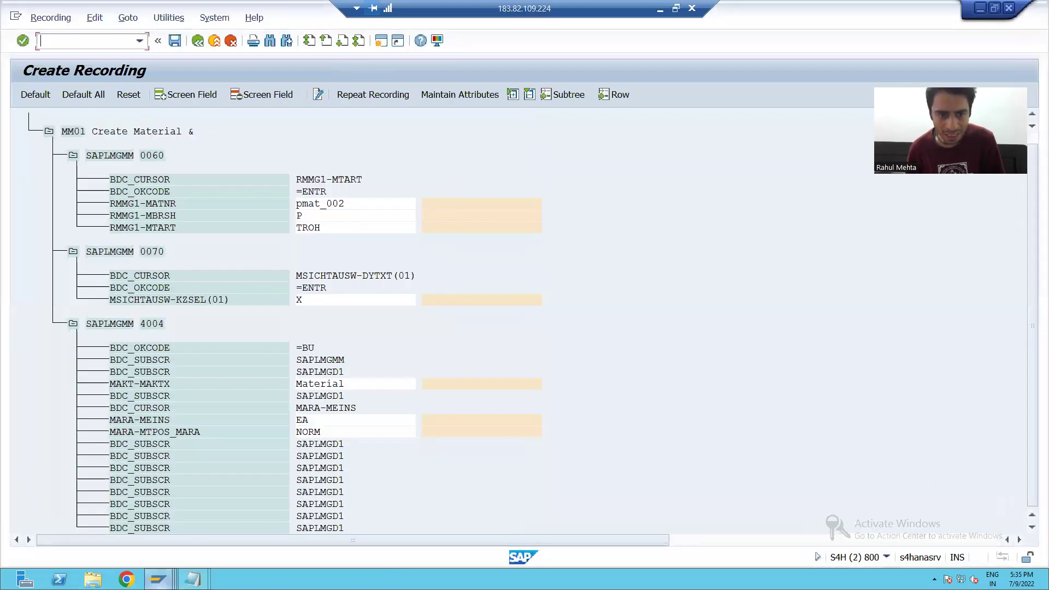
pyautogui.click(158, 579)
pyautogui.click(166, 526)
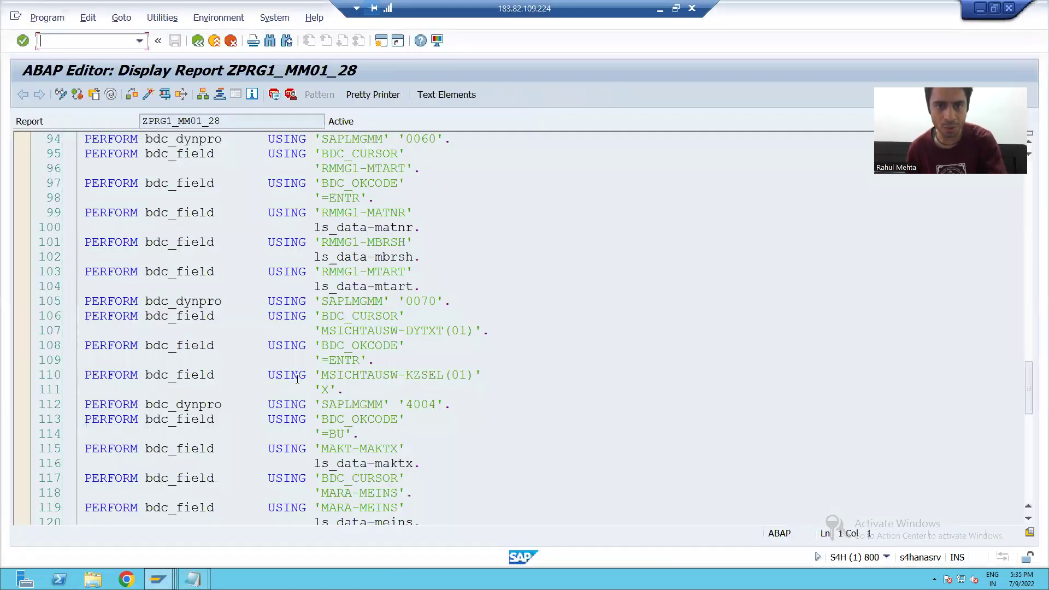
pyautogui.click(374, 361)
pyautogui.scroll(3, 374, 361)
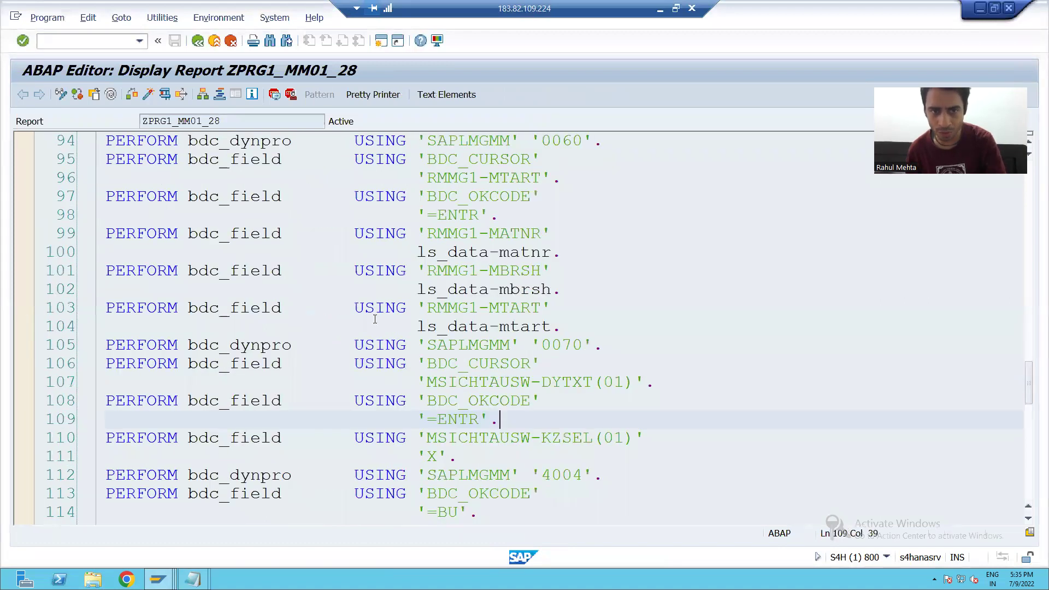
pyautogui.scroll(-3, 362, 302)
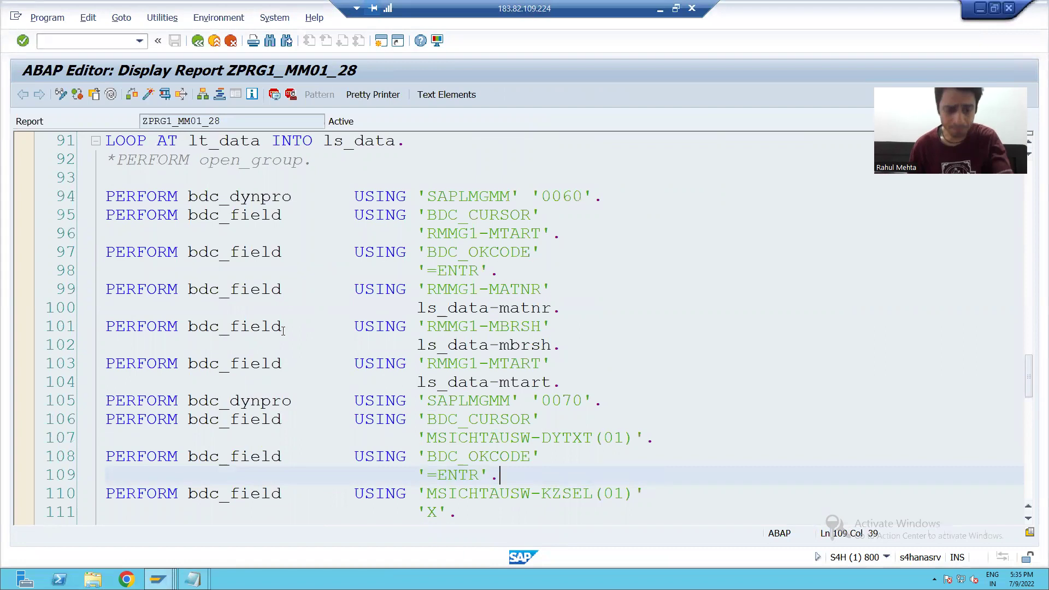
pyautogui.hotkey('alt', 'Tab')
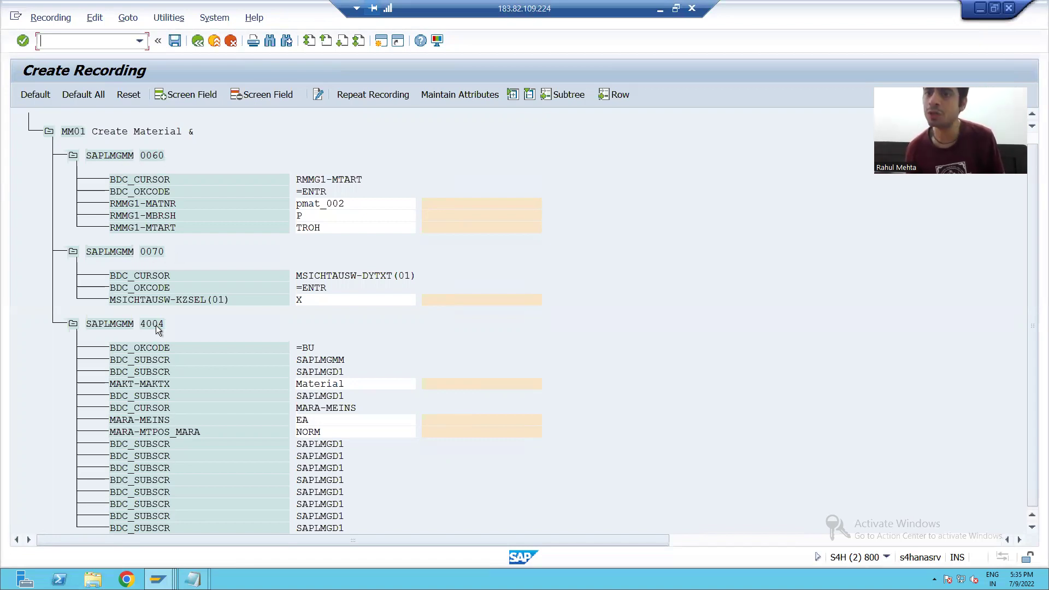
# Compare the screen 0060 and 4004 calls in the ZPRG1_MM01_28 report code
pyautogui.hotkey('alt', 'Tab')
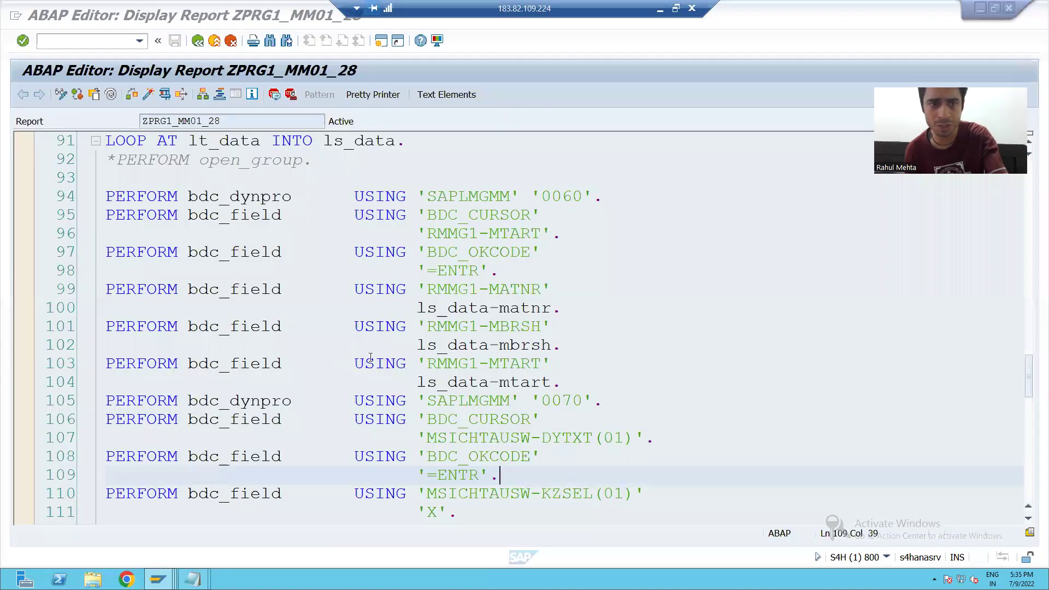
pyautogui.click(560, 194)
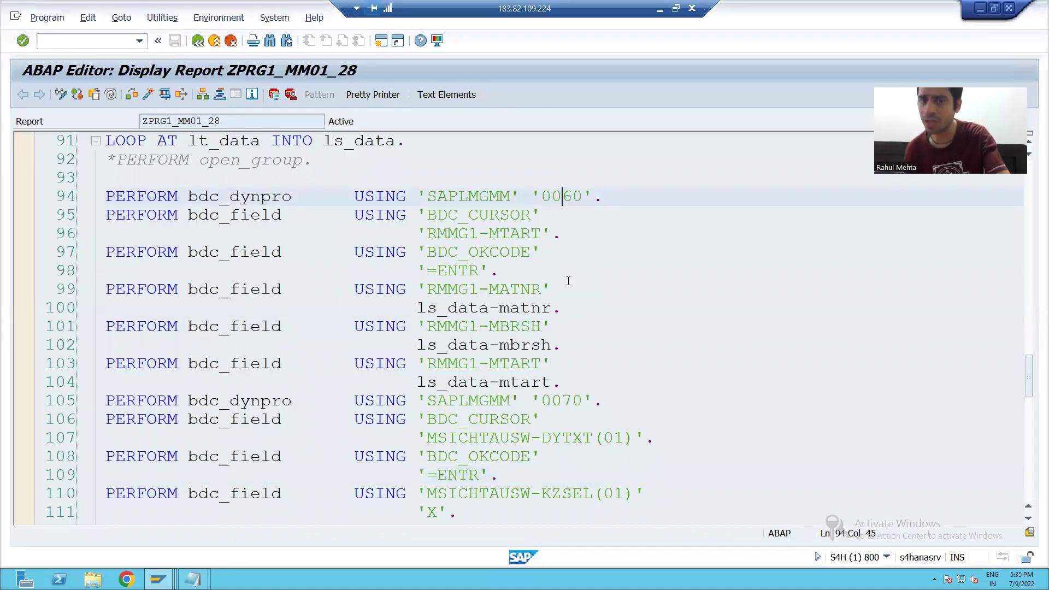
pyautogui.scroll(-1, 563, 307)
pyautogui.scroll(-2, 562, 337)
pyautogui.click(562, 363)
pyautogui.hotkey('alt', 'Tab')
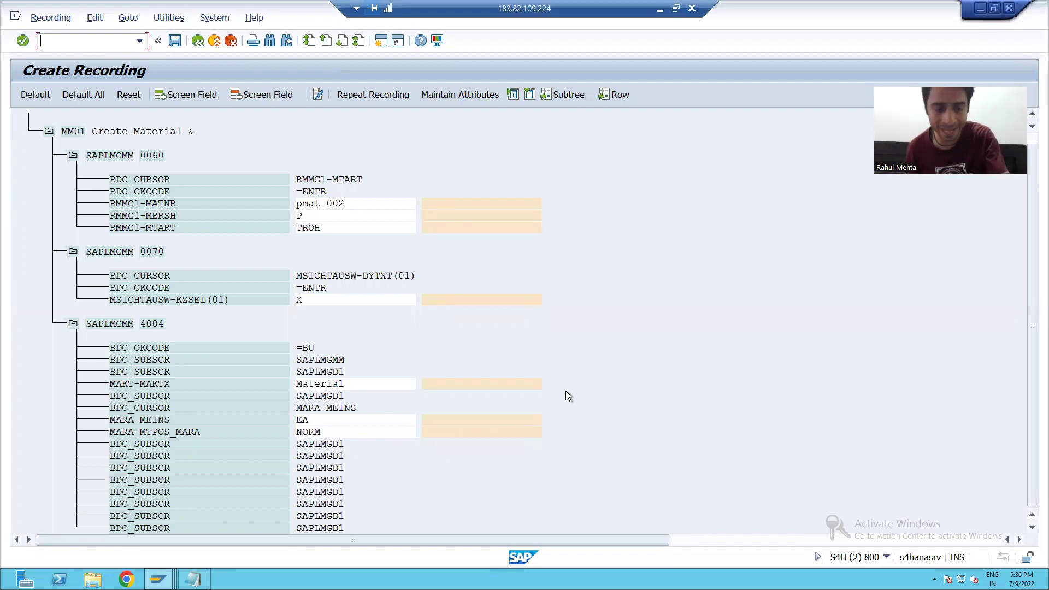
# Review the ls_data matnr, mbrsh, mtart and maktx lines, then give RMMG1-MATNR default name MATNR
pyautogui.hotkey('alt', 'Tab')
pyautogui.scroll(3, 518, 384)
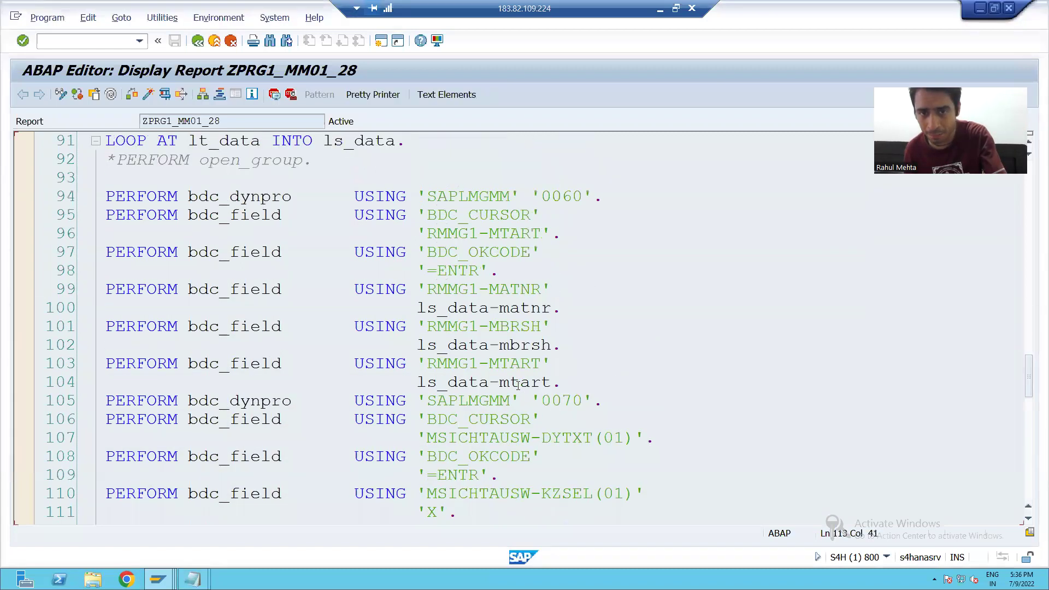
pyautogui.click(526, 308)
pyautogui.click(530, 345)
pyautogui.click(531, 382)
pyautogui.scroll(-5, 549, 382)
pyautogui.click(520, 327)
pyautogui.click(517, 401)
pyautogui.click(522, 327)
pyautogui.click(520, 401)
pyautogui.scroll(3, 523, 198)
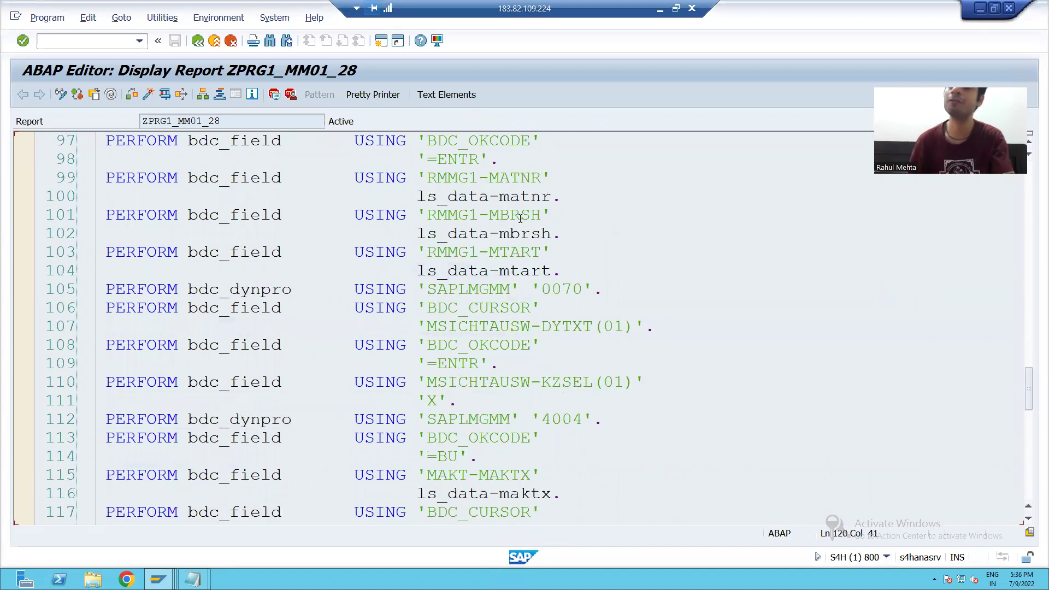
pyautogui.hotkey('alt', 'Tab')
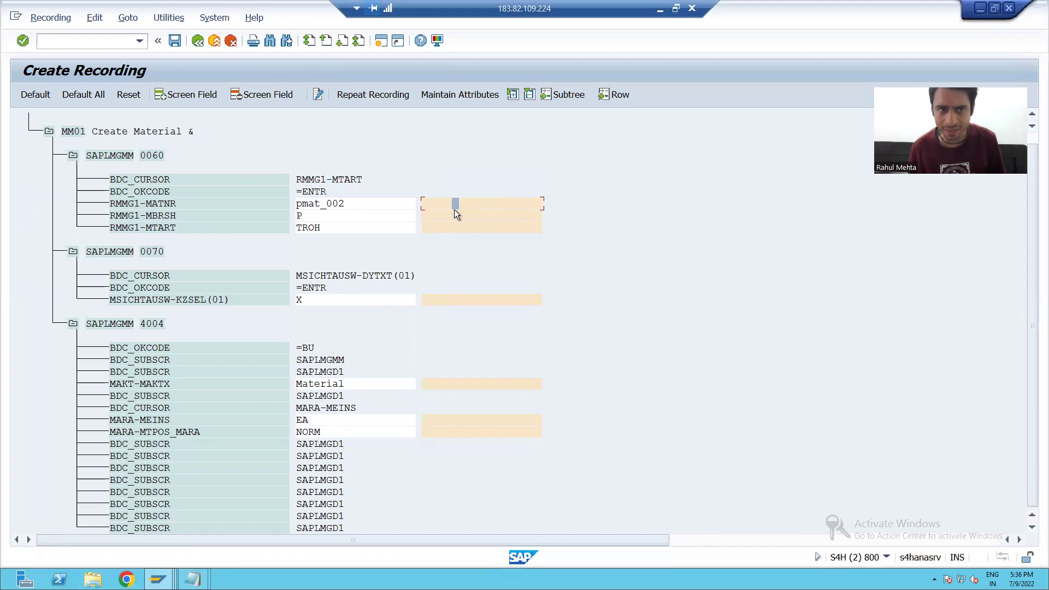
pyautogui.click(31, 99)
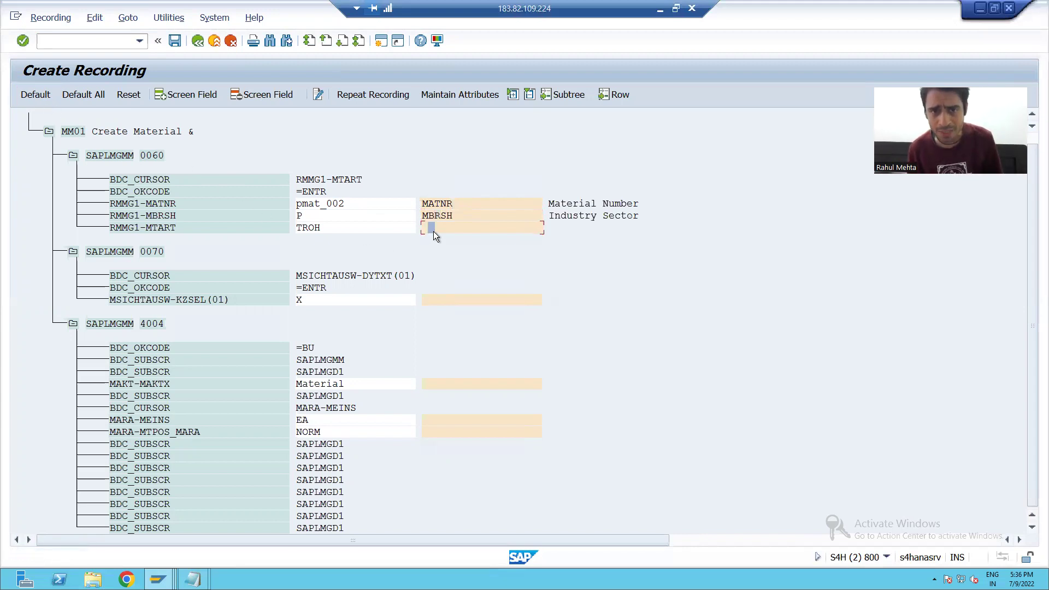
# Assign default source field names to the material type, MAKT-MAKTX and MARA-MEINS fields
pyautogui.click(25, 94)
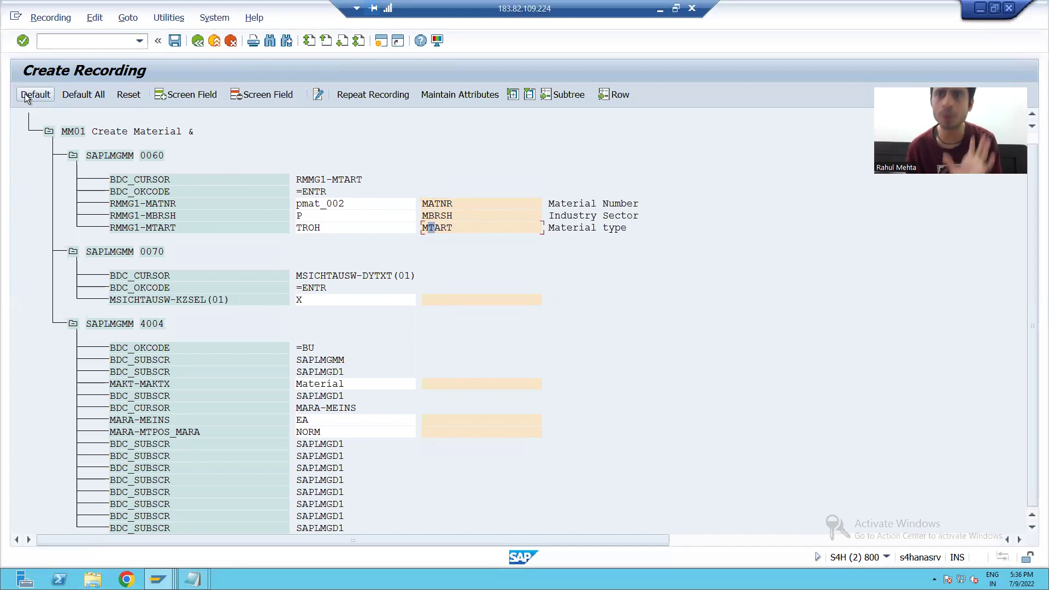
pyautogui.click(453, 385)
pyautogui.click(30, 96)
pyautogui.click(452, 420)
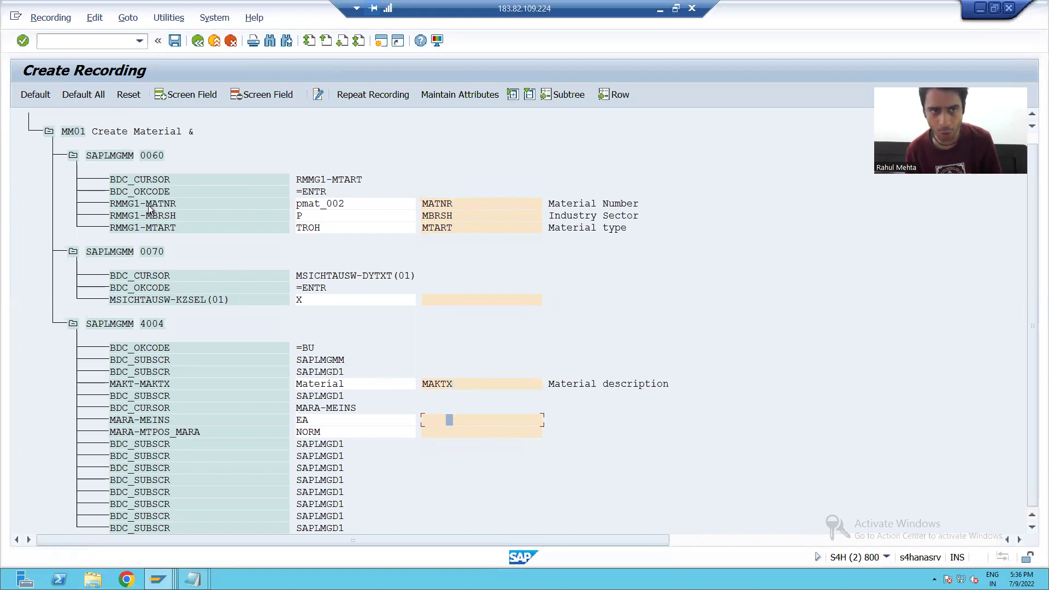
pyautogui.click(45, 93)
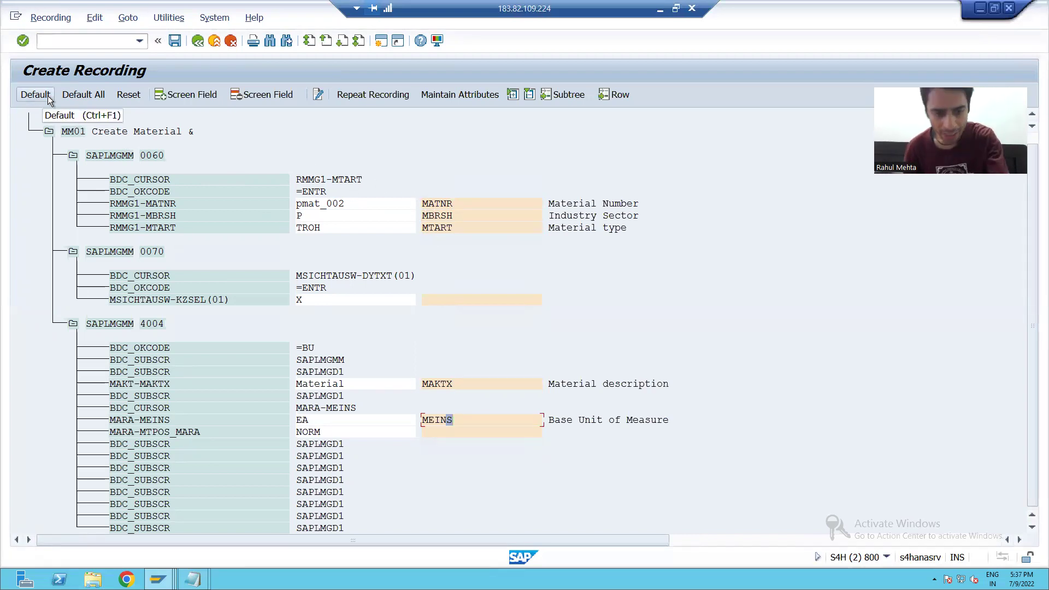
# Recheck the ls_data matnr, mbrsh and mtart lines in the report, then save the recording
pyautogui.hotkey('alt', 'Tab')
pyautogui.click(510, 197)
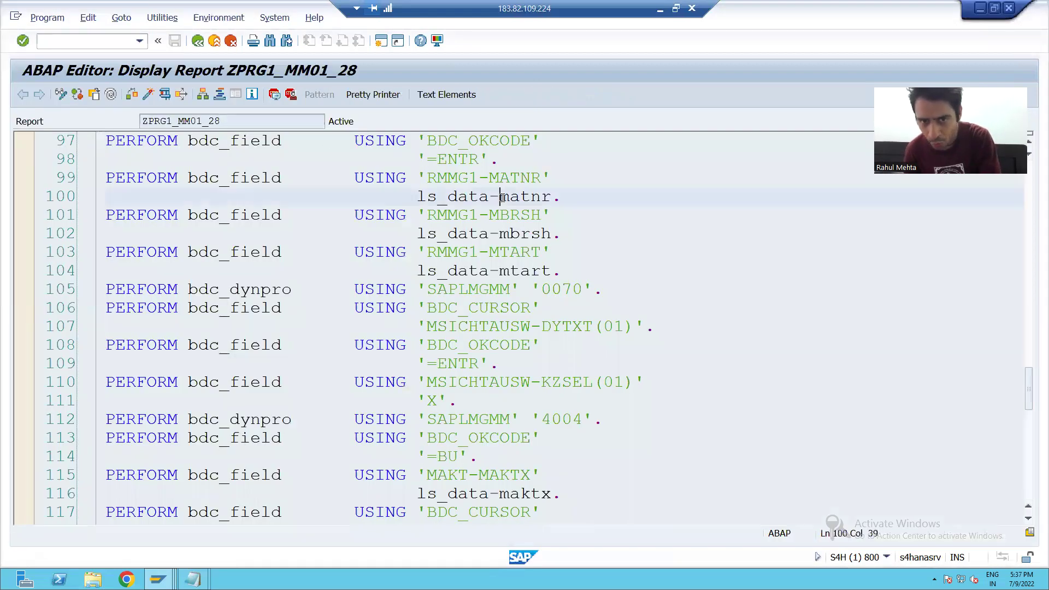
pyautogui.click(506, 233)
pyautogui.click(511, 270)
pyautogui.hotkey('alt', 'Tab')
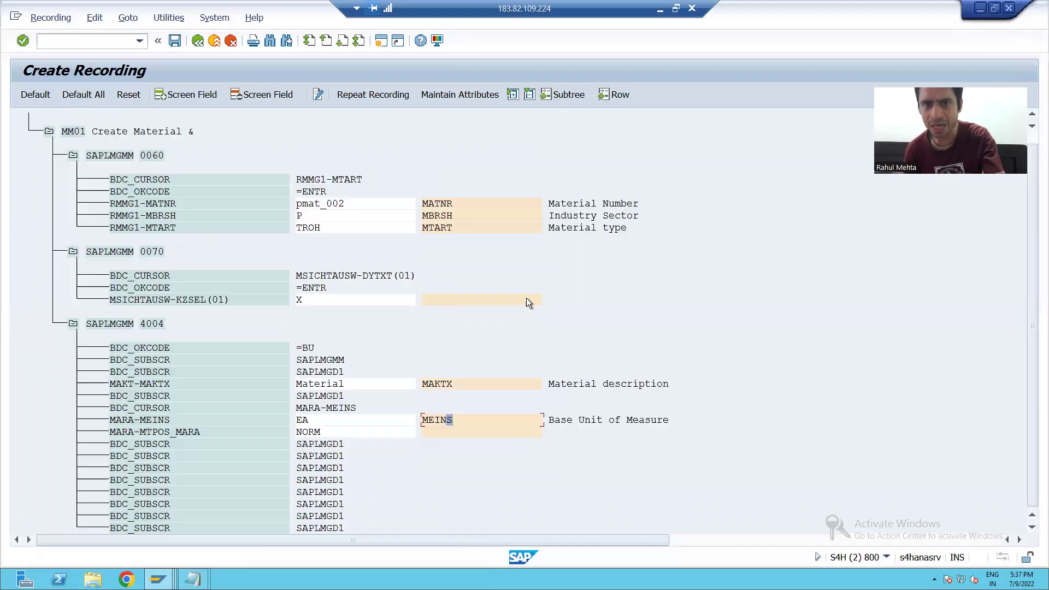
pyautogui.click(444, 204)
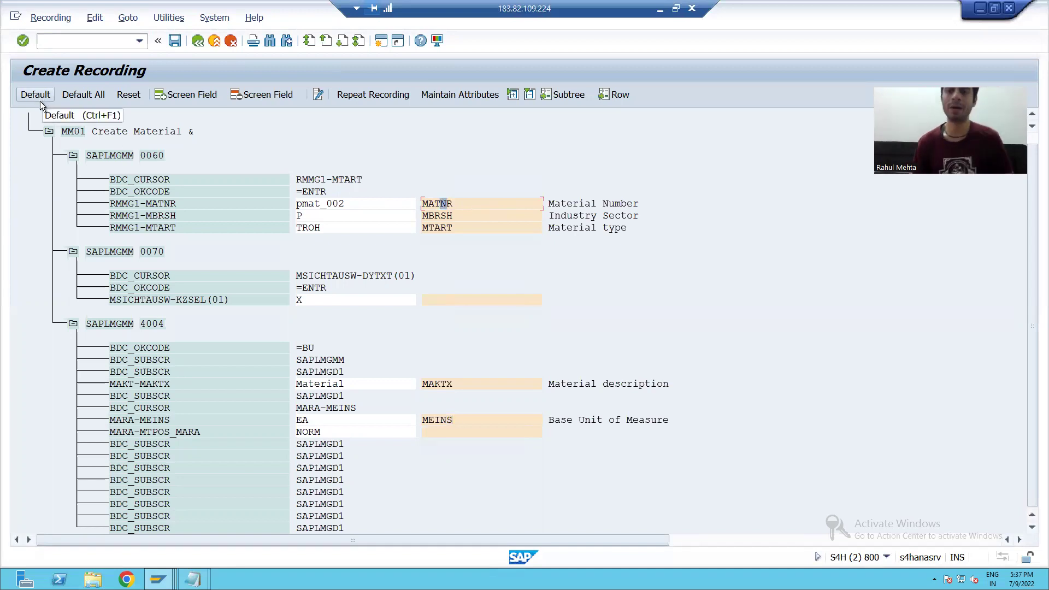
pyautogui.click(175, 42)
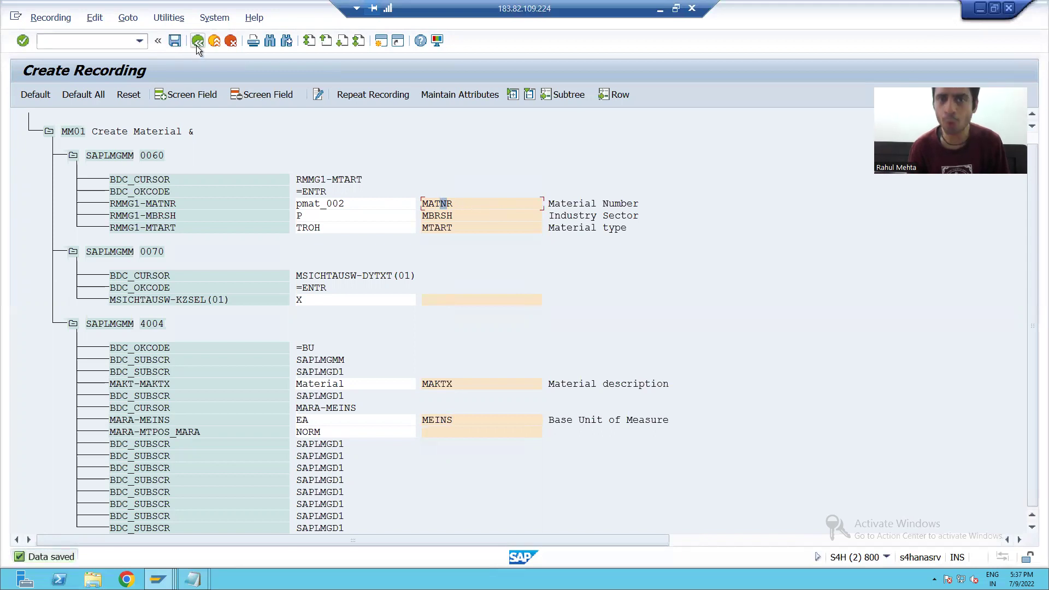
# Select Mm01 Recording in MATCREATE's object attributes, save, and return to the process steps
pyautogui.click(196, 45)
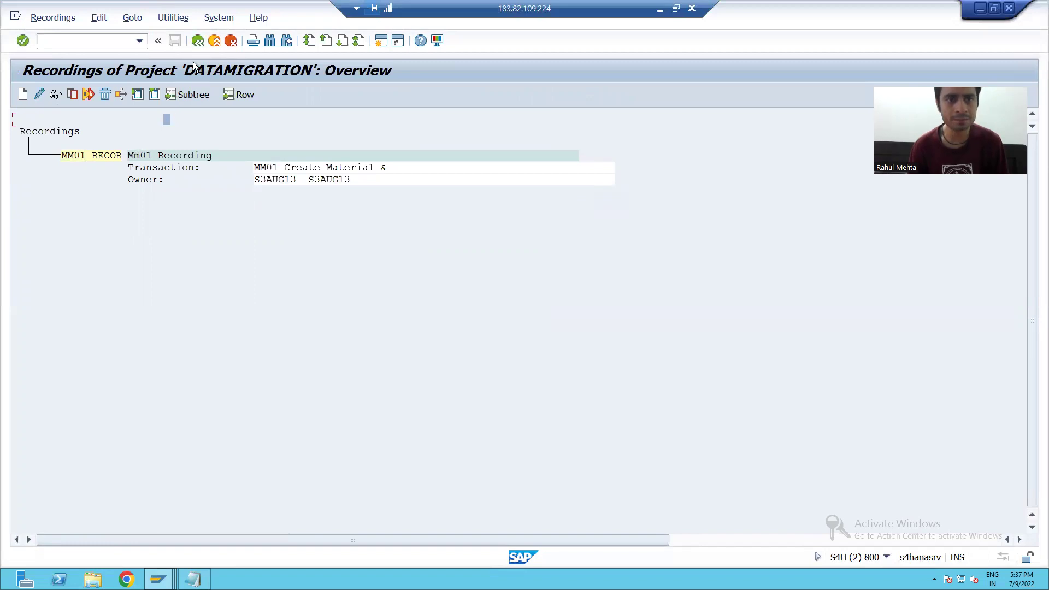
pyautogui.click(196, 44)
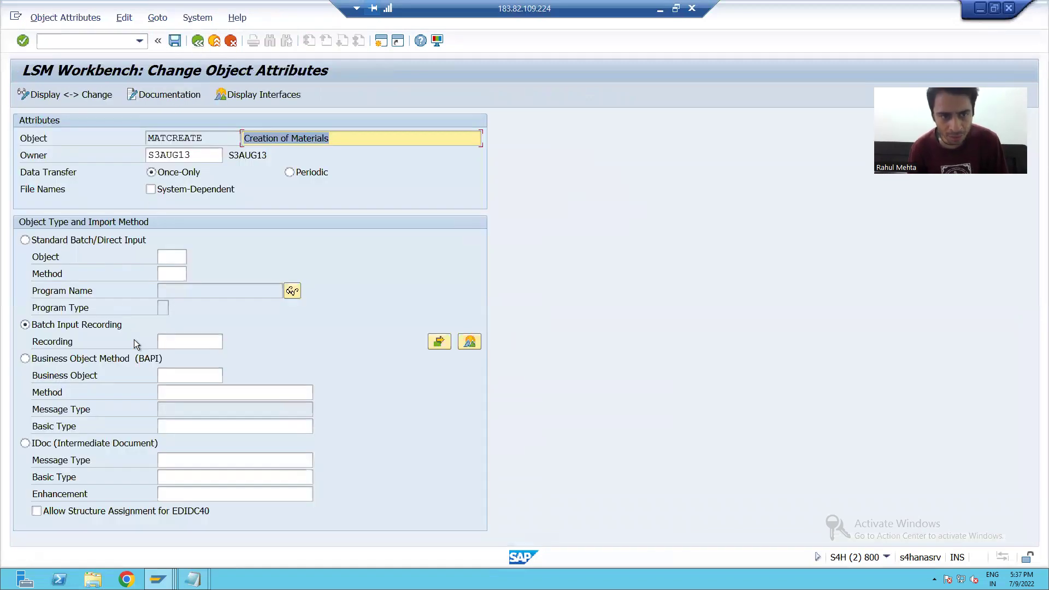
pyautogui.click(177, 343)
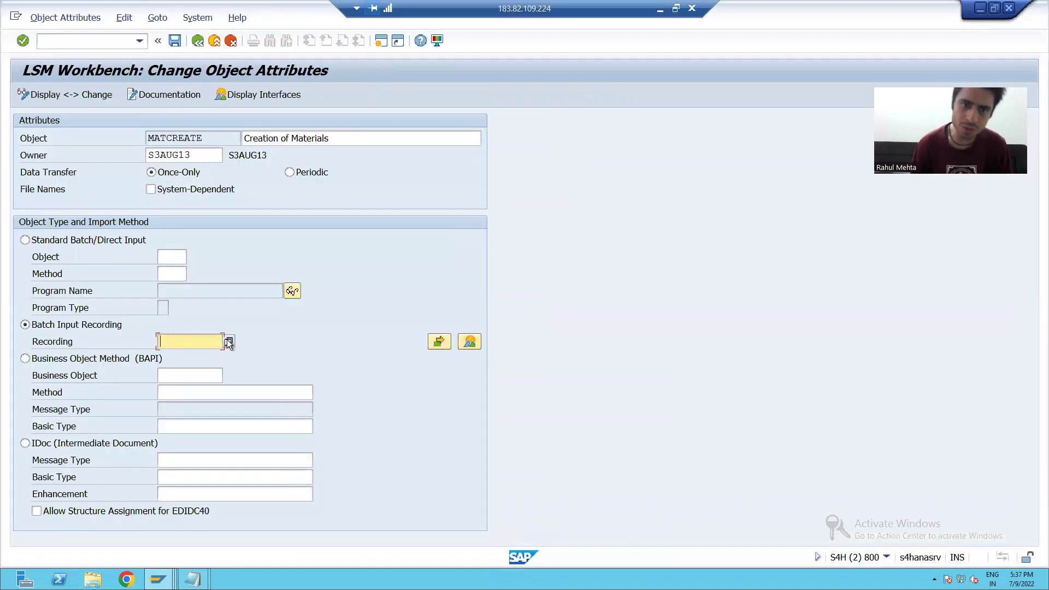
pyautogui.click(227, 341)
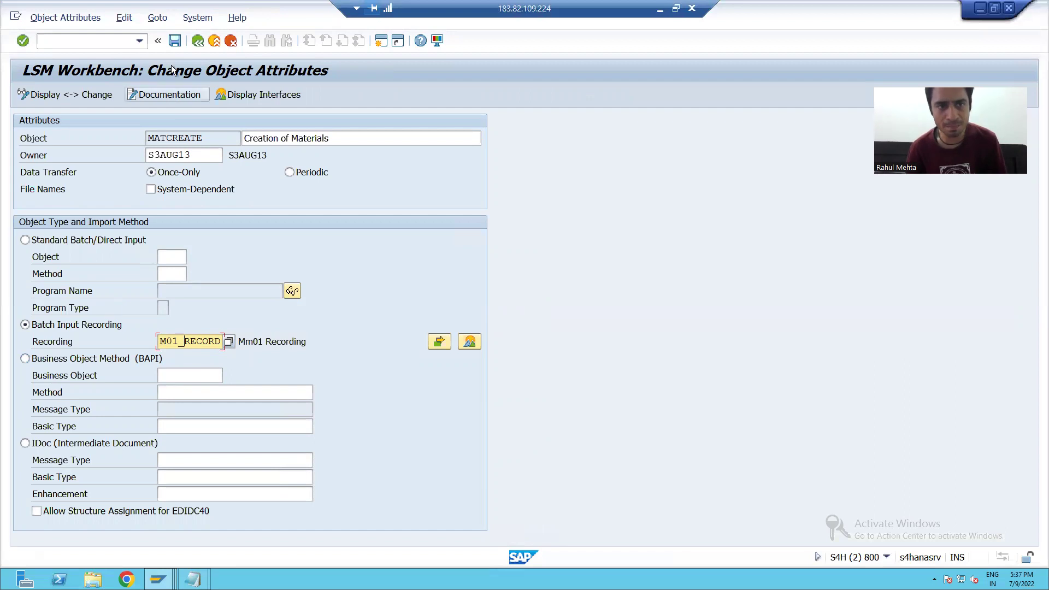
pyautogui.click(174, 41)
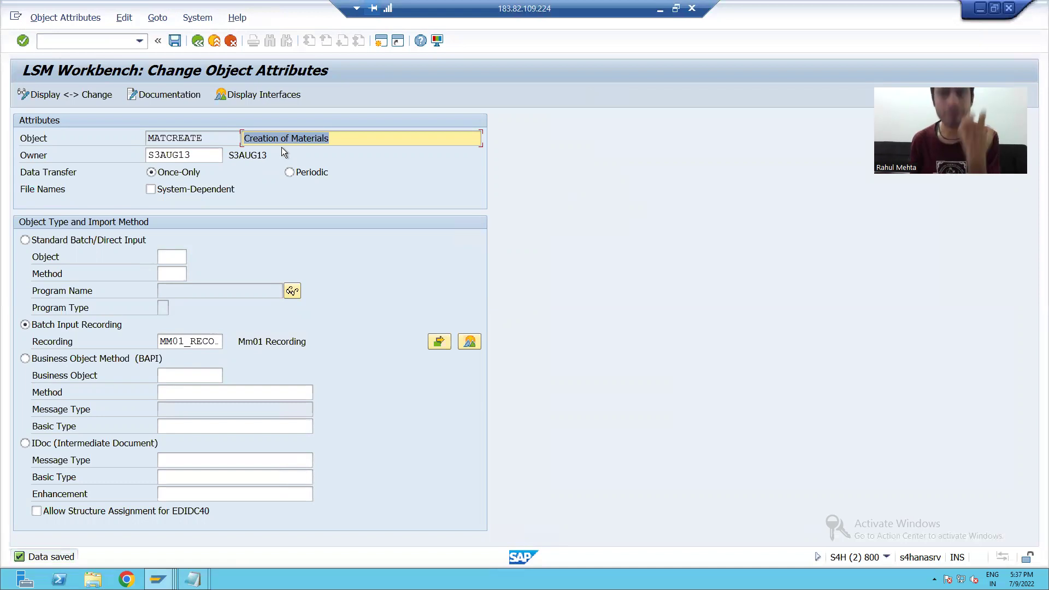
pyautogui.click(198, 41)
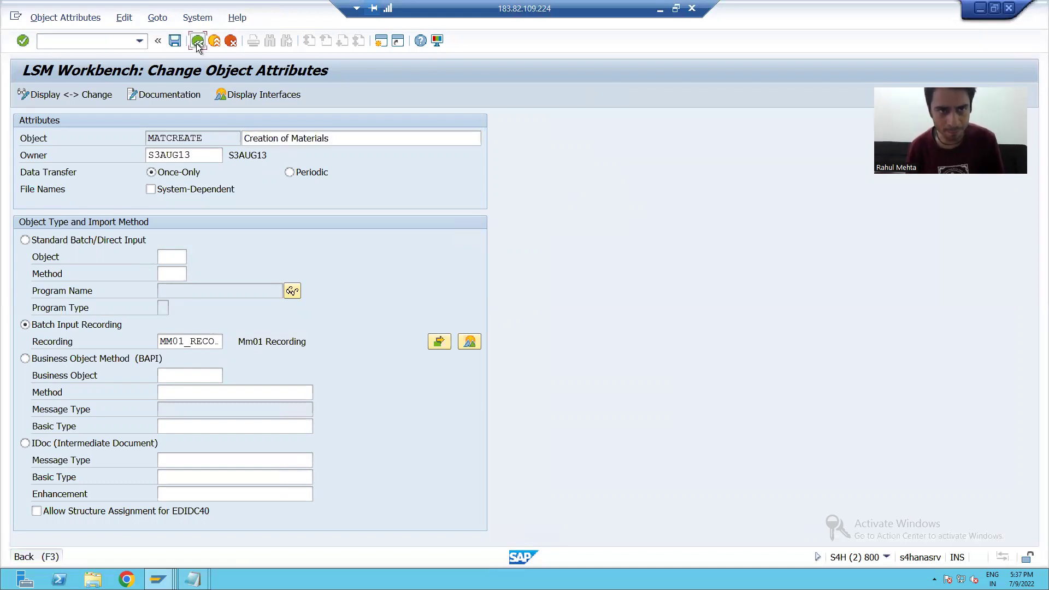
pyautogui.click(28, 138)
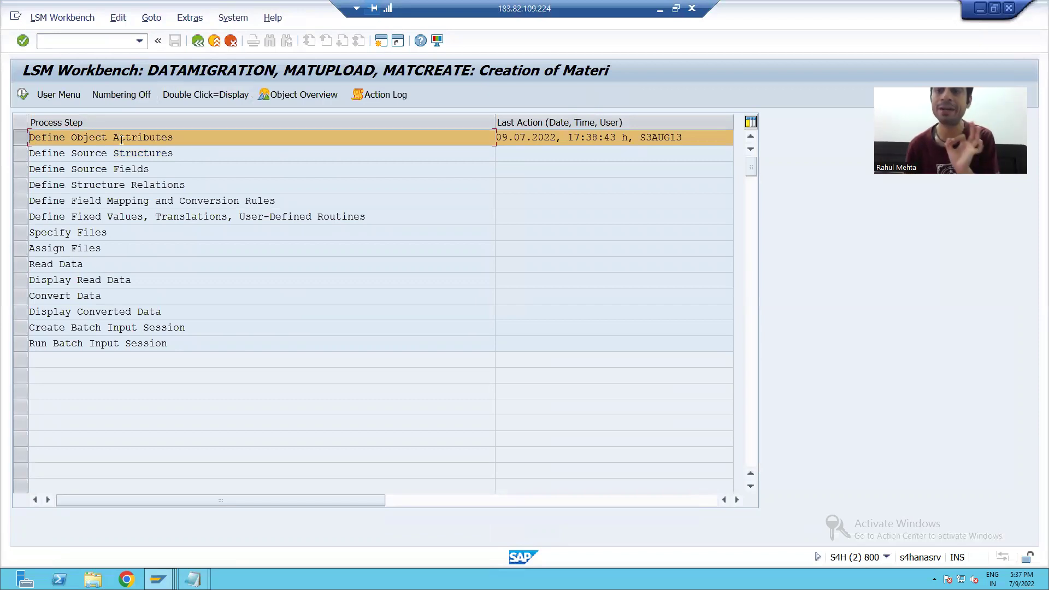
# Reopen Define Object Attributes in change mode, save again, and return to the process step list
pyautogui.doubleClick(29, 138)
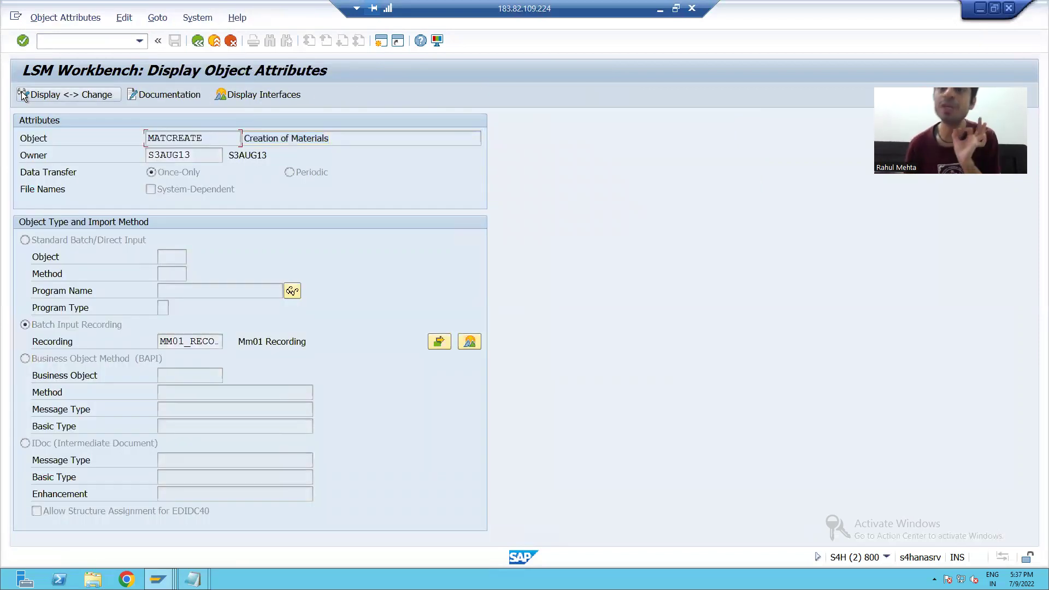
pyautogui.click(21, 93)
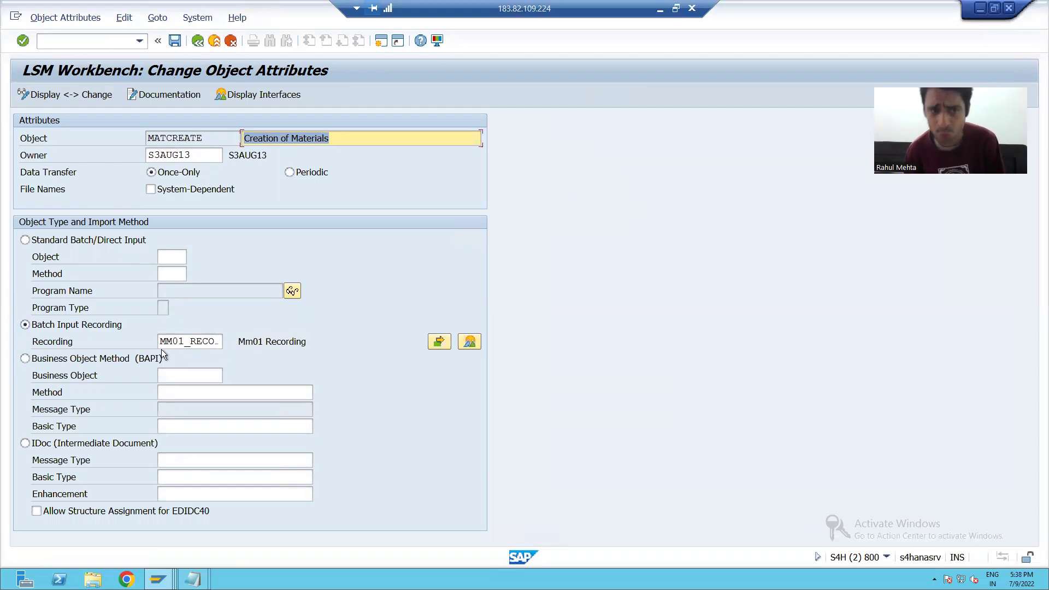
pyautogui.click(174, 41)
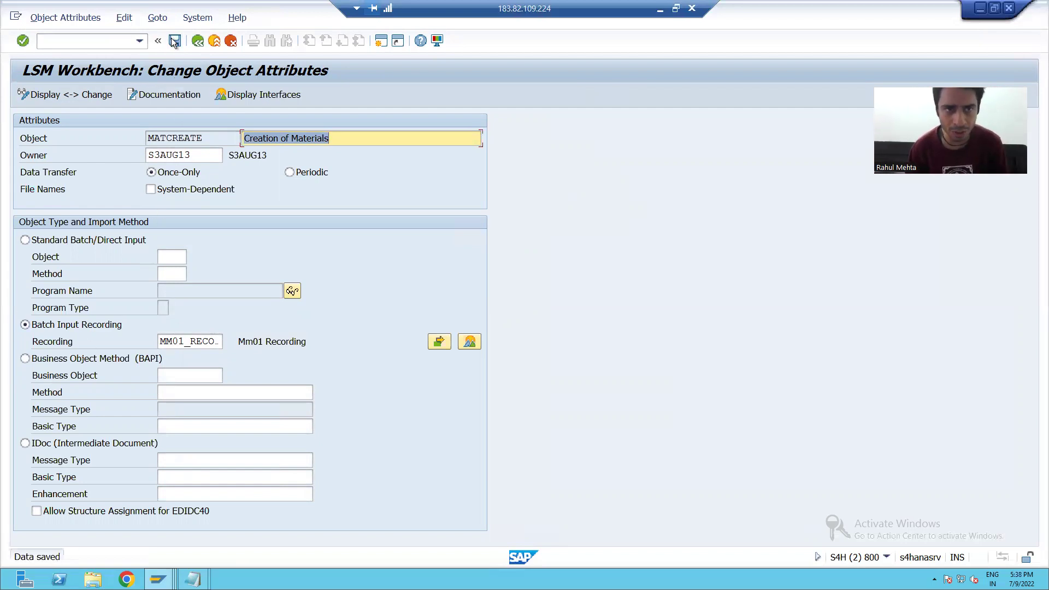
pyautogui.click(197, 41)
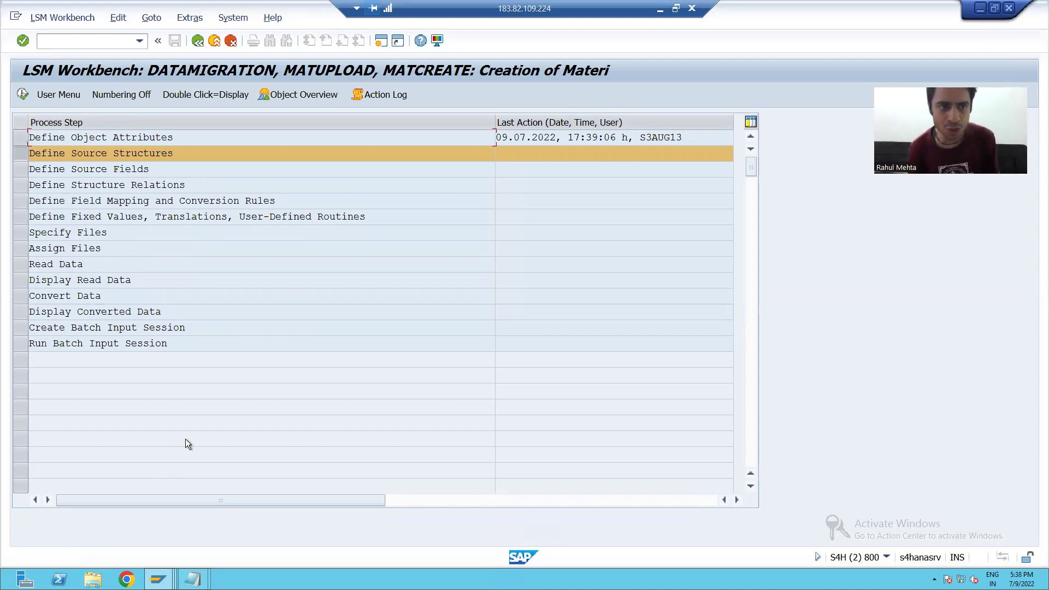
pyautogui.click(21, 138)
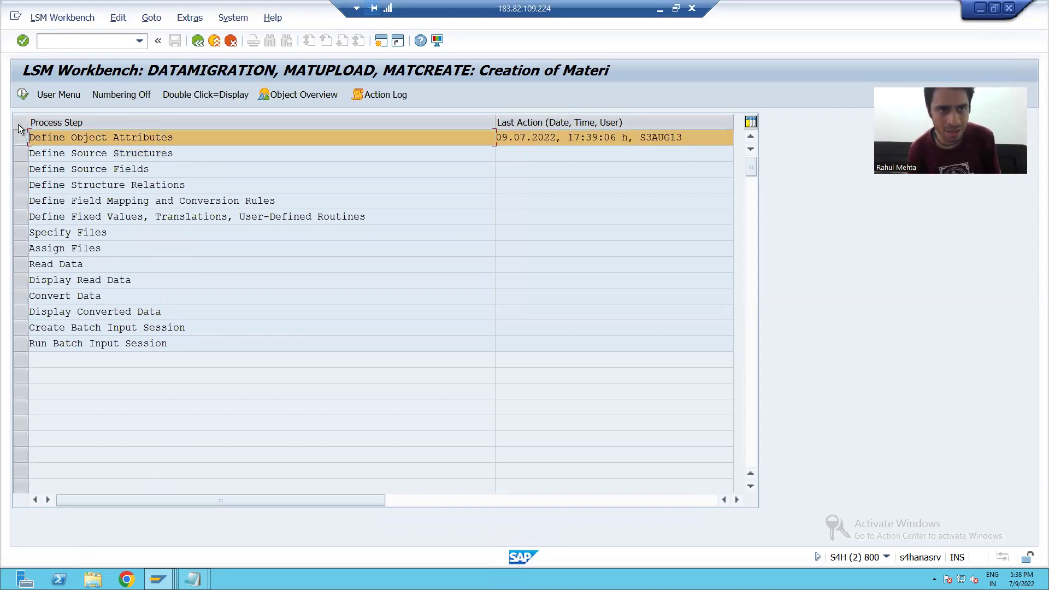
pyautogui.click(23, 94)
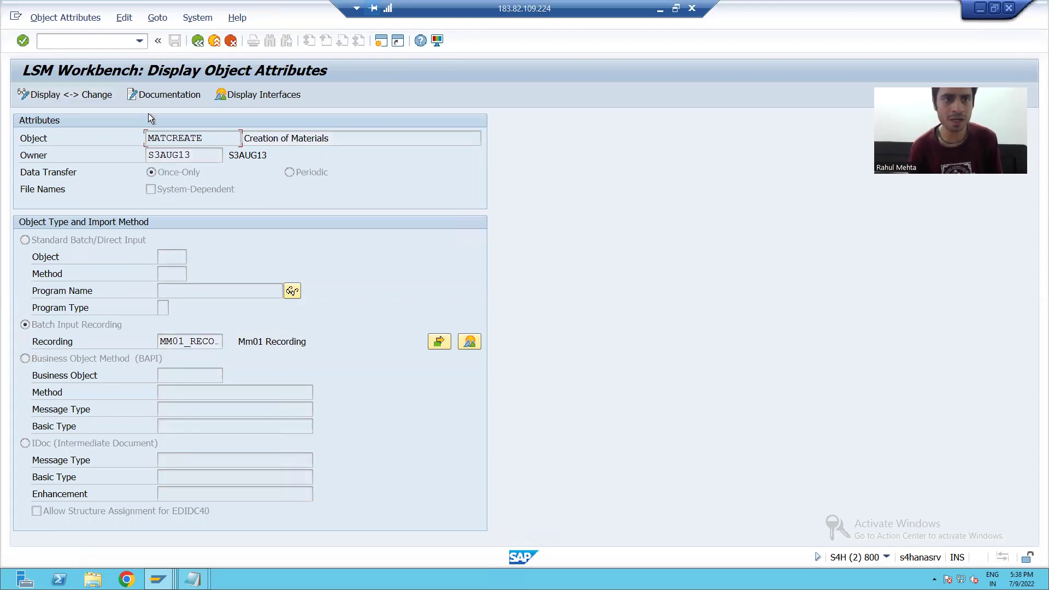
pyautogui.click(198, 41)
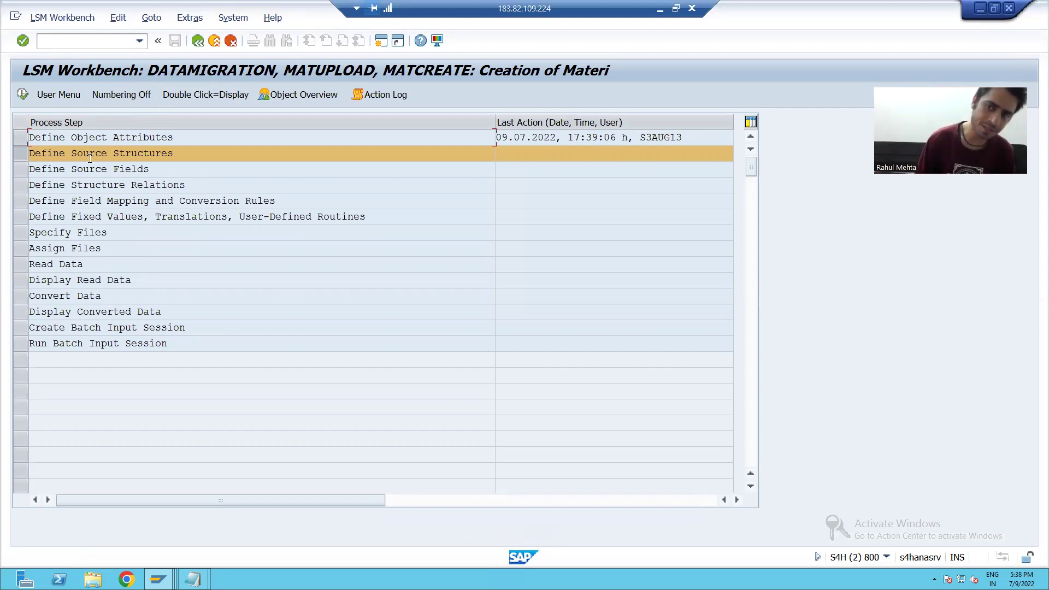
# Open Define Source Structures, toggle change mode, go back, and open the step again
pyautogui.click(24, 96)
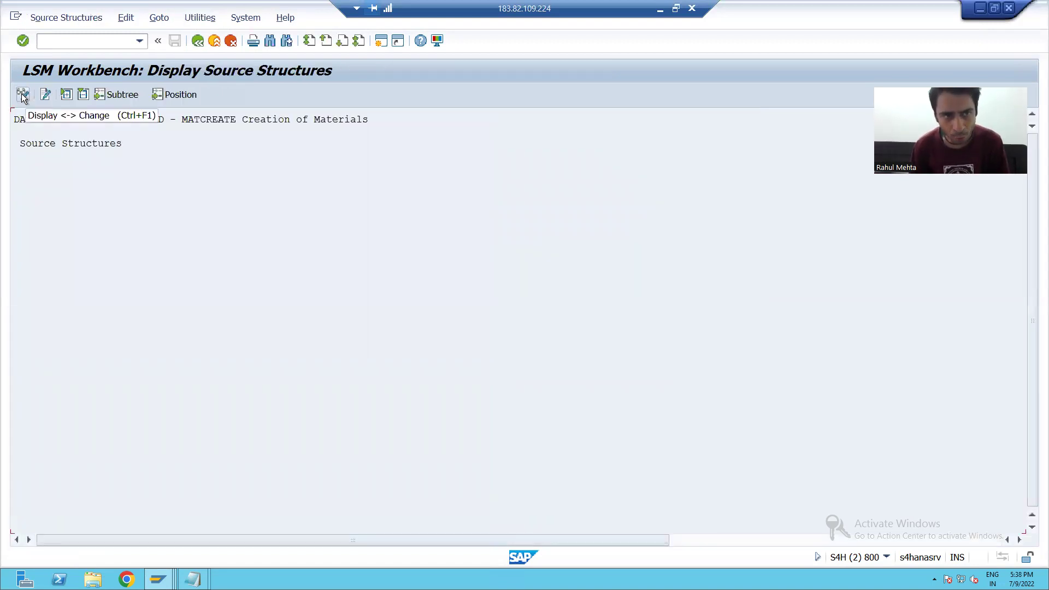
pyautogui.click(23, 97)
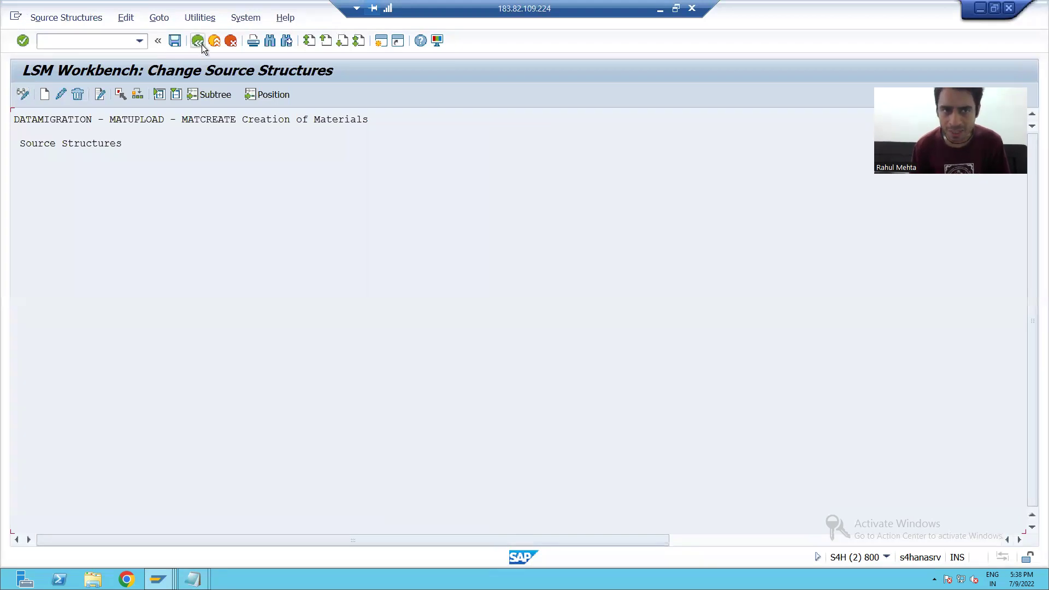
pyautogui.click(201, 44)
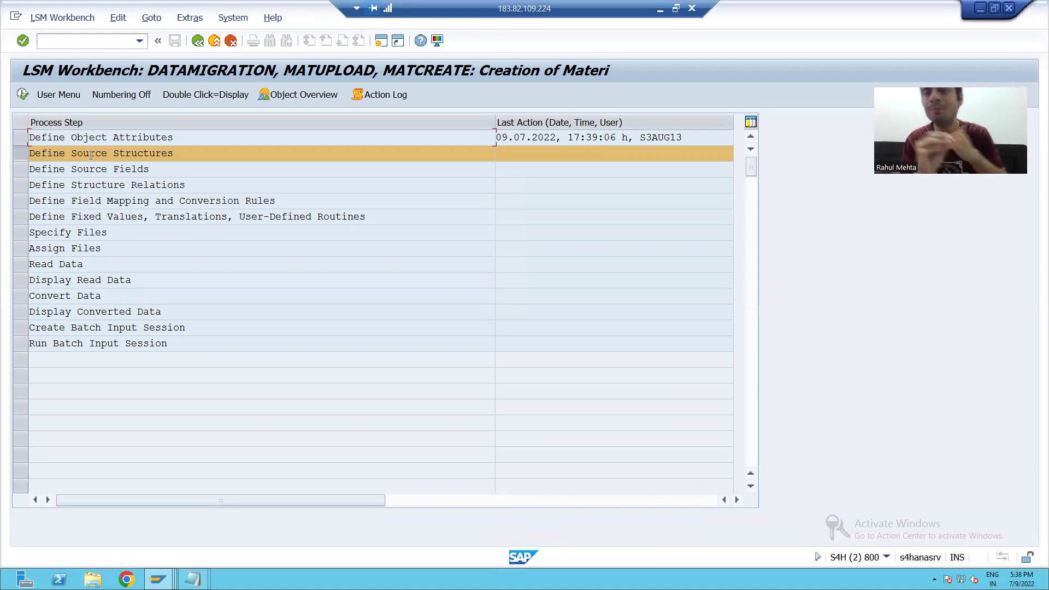
pyautogui.click(21, 95)
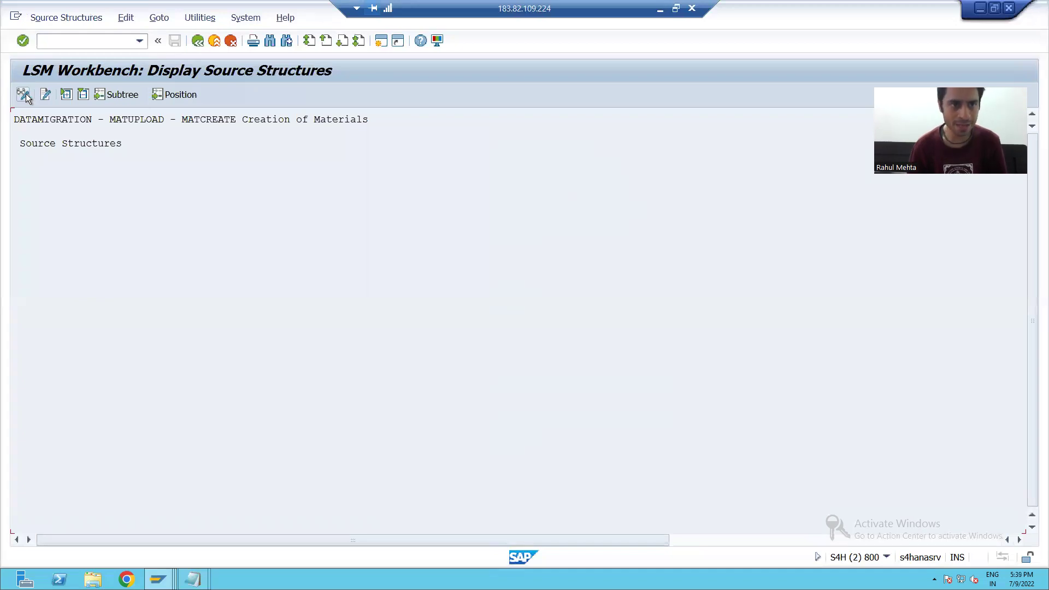
# Create source structure SOURCE_STR with description 'Source Stucture for Materials' and save it
pyautogui.click(25, 95)
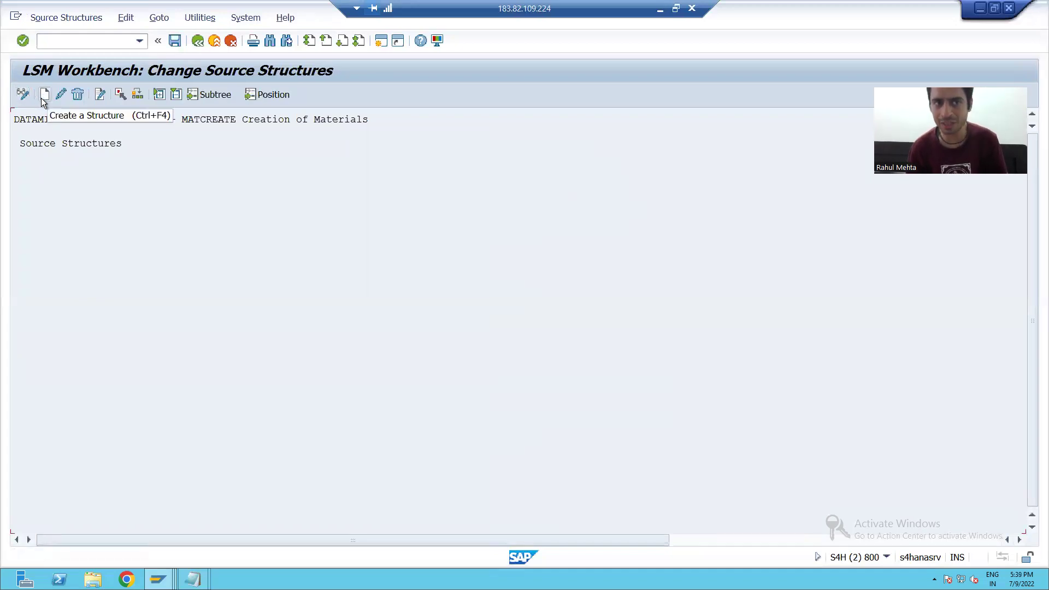
pyautogui.click(43, 97)
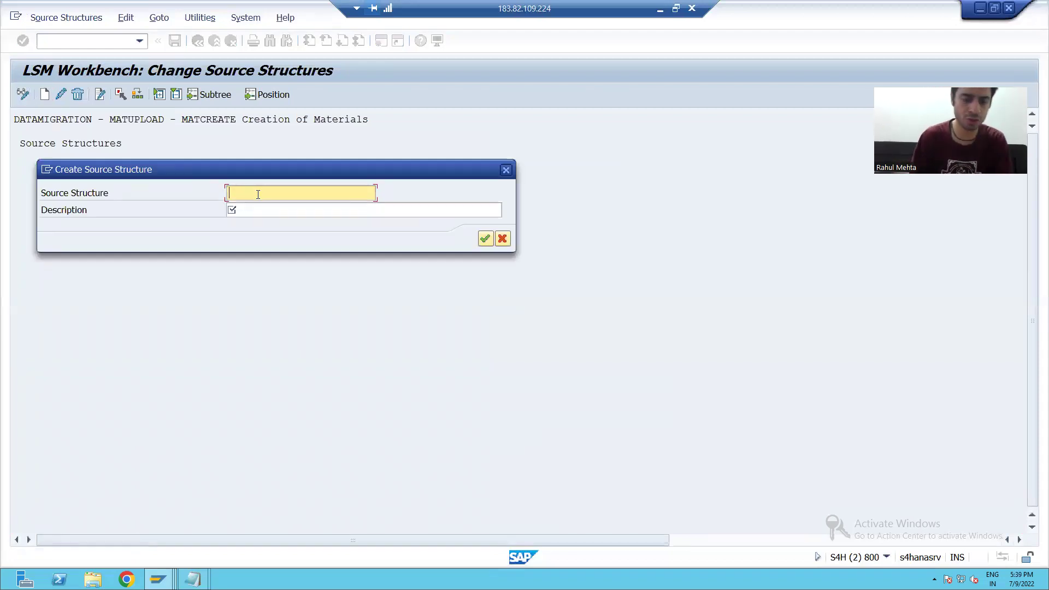
pyautogui.write('SOUR')
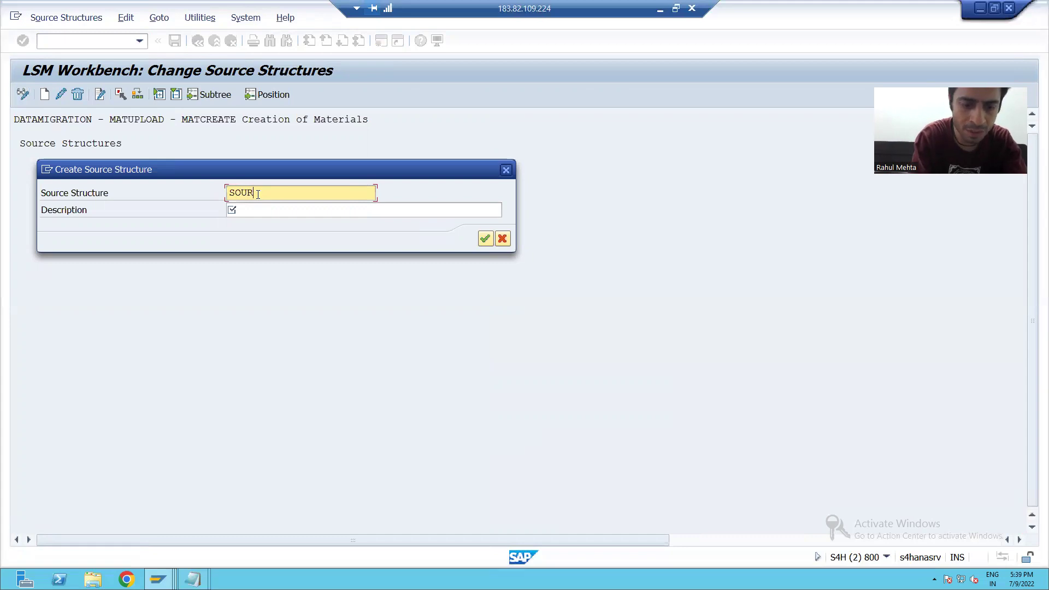
pyautogui.write('CE_STR')
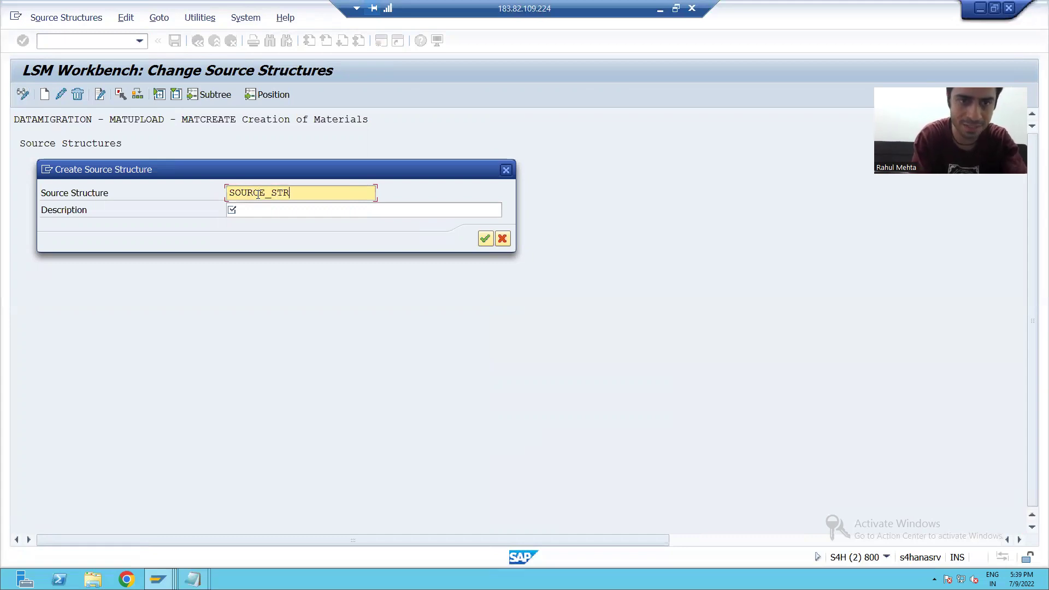
pyautogui.press('Tab')
pyautogui.write('Source Stuctur')
pyautogui.press('BackSpace')
pyautogui.press('BackSpace')
pyautogui.press('BackSpace')
pyautogui.press('BackSpace')
pyautogui.write('cture for Materials')
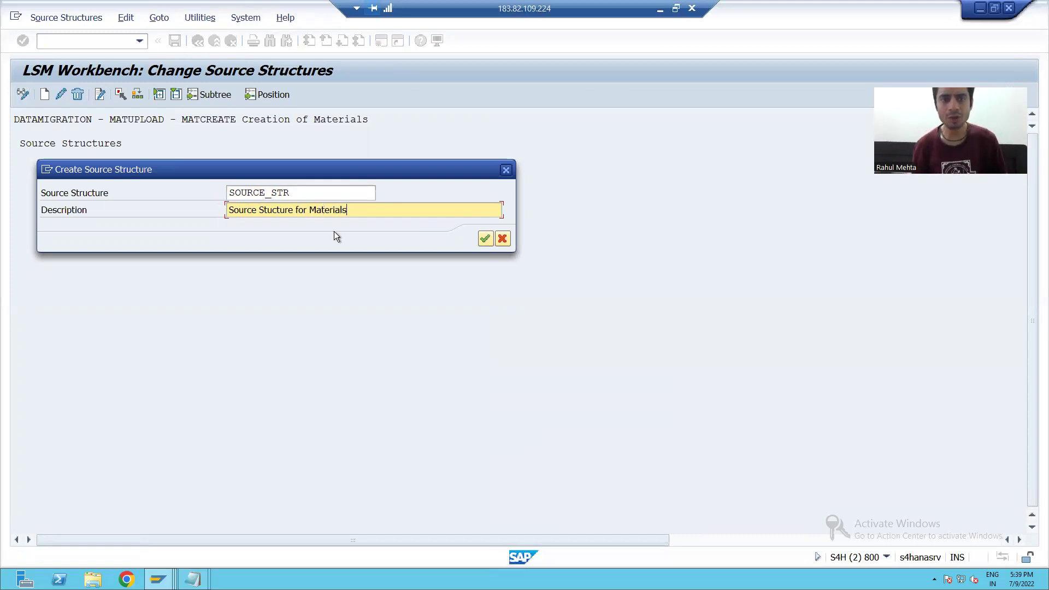
pyautogui.click(485, 240)
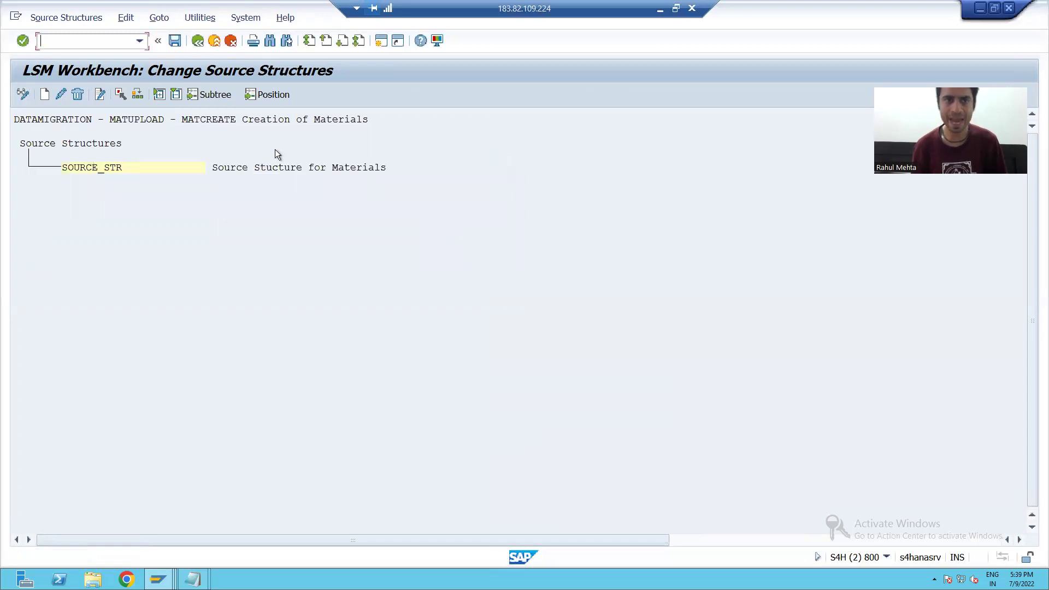
pyautogui.click(175, 42)
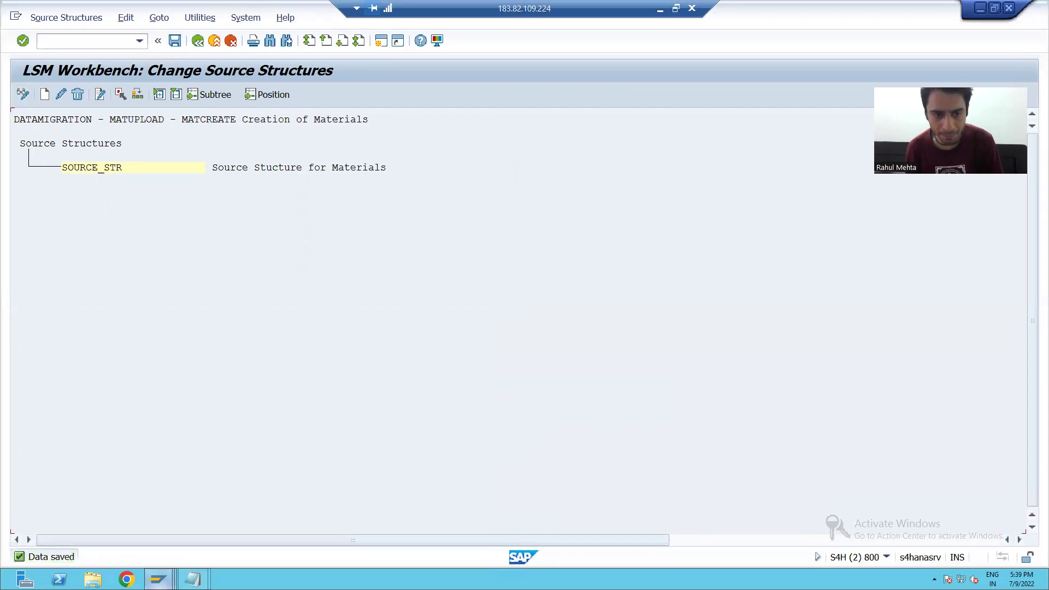
# Highlight the lty_data type definition at the top of report ZPRG1_MM01_28
pyautogui.moveTo(159, 578)
pyautogui.moveTo(201, 536)
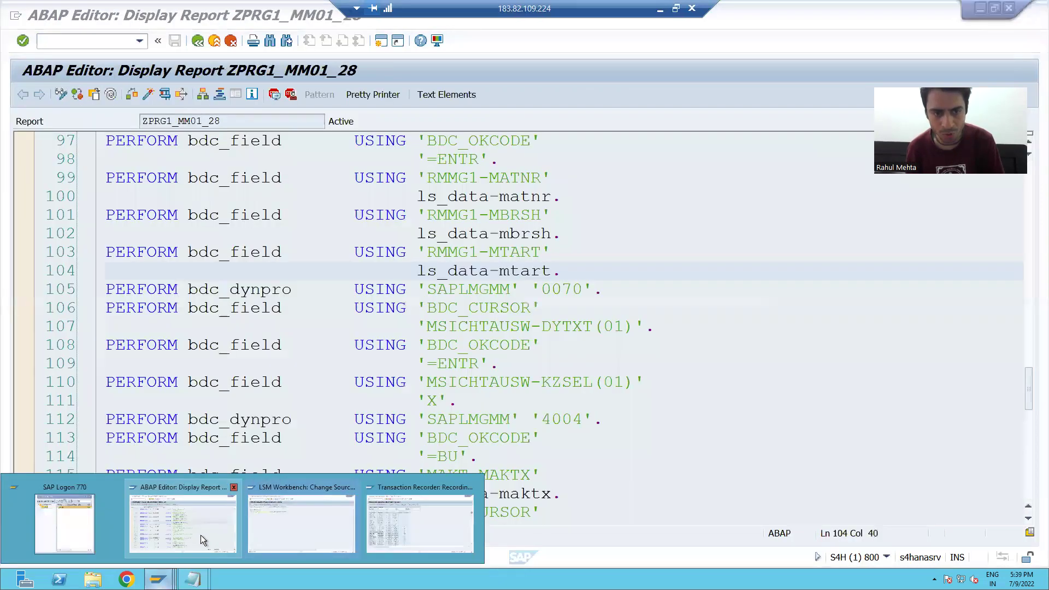
pyautogui.click(403, 290)
pyautogui.scroll(20, 403, 288)
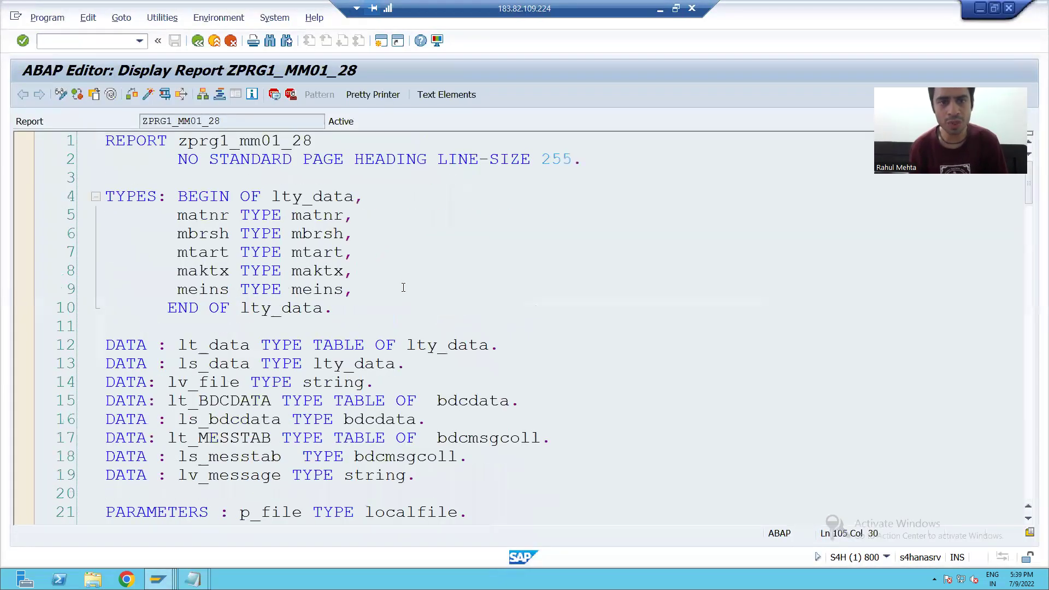
pyautogui.click(310, 201)
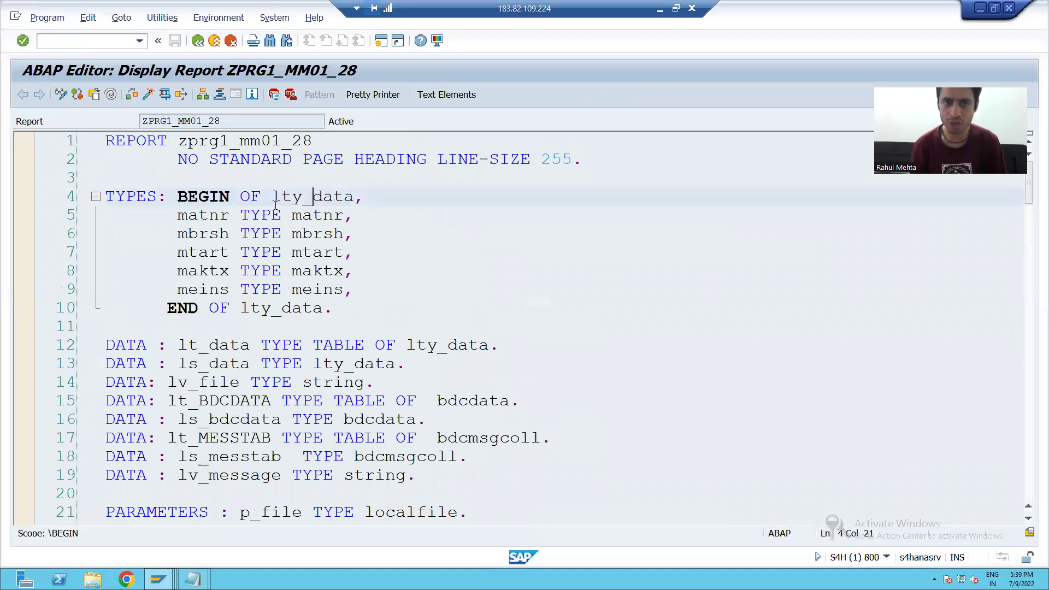
pyautogui.moveTo(271, 198); pyautogui.dragTo(355, 200)
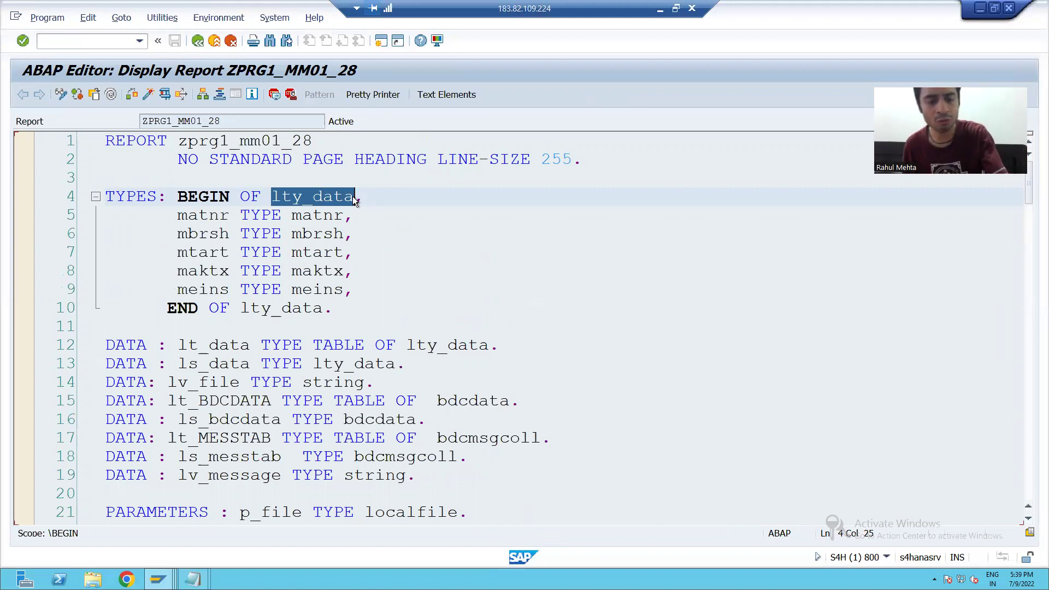
# Return to LSMW and go back to MATCREATE's process step list
pyautogui.hotkey('alt', 'Tab')
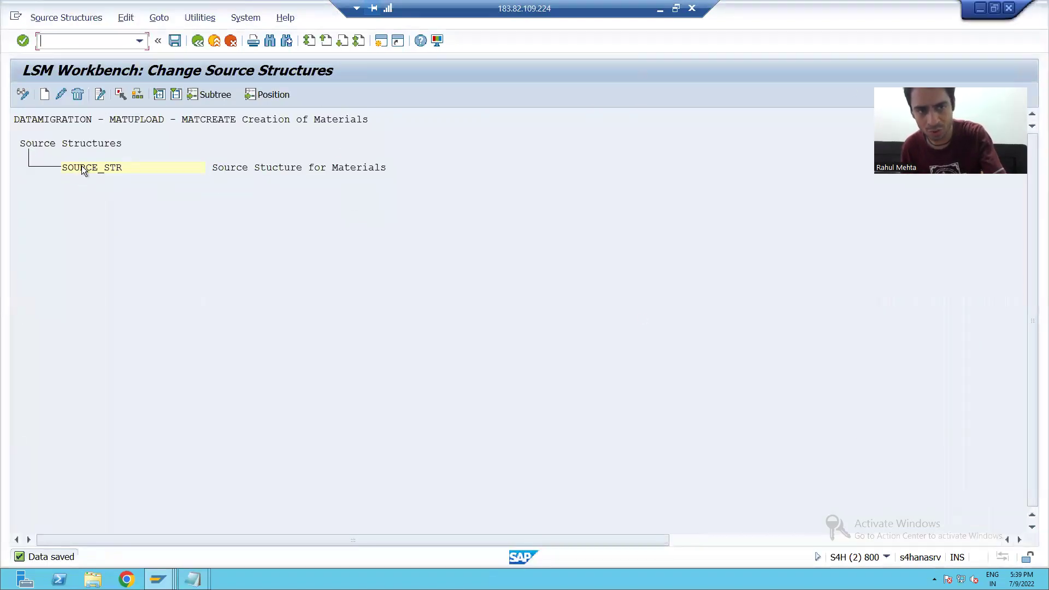
pyautogui.press('Home')
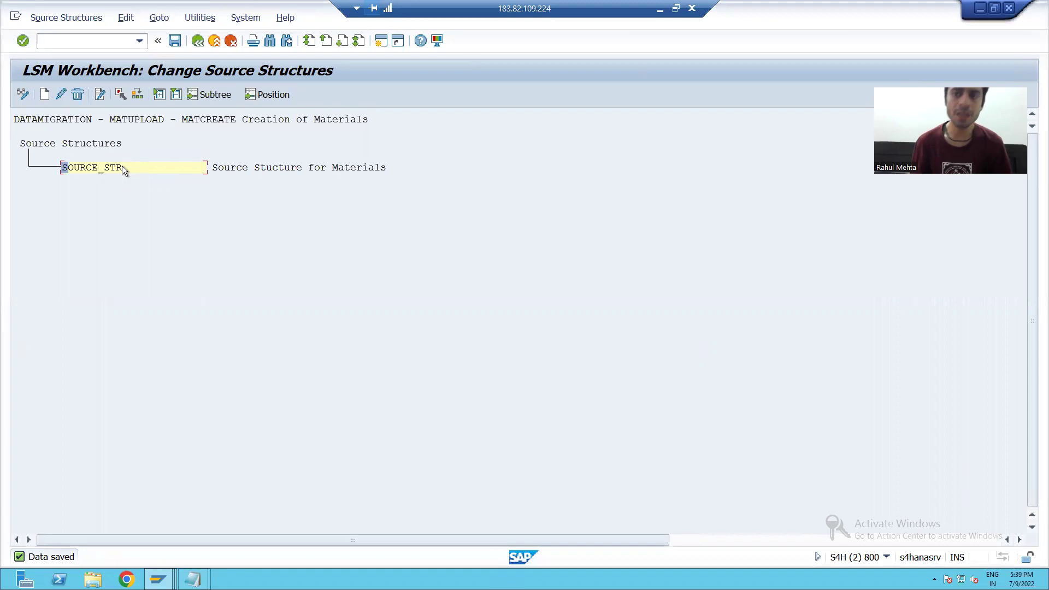
pyautogui.click(196, 42)
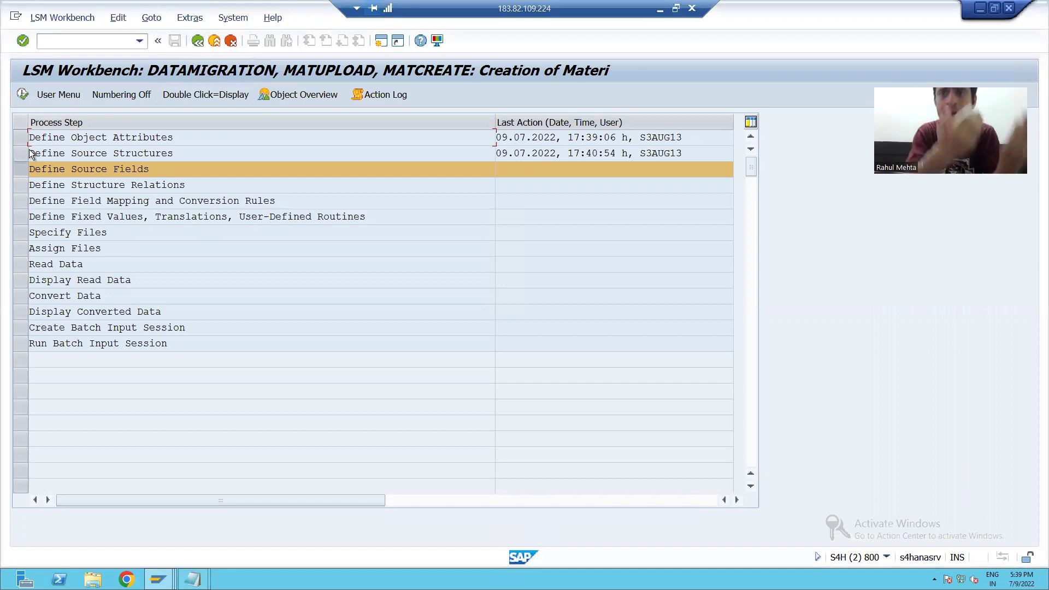
# Reopen the MATCREATE process steps and view the object's attributes
pyautogui.click(197, 41)
pyautogui.click(25, 96)
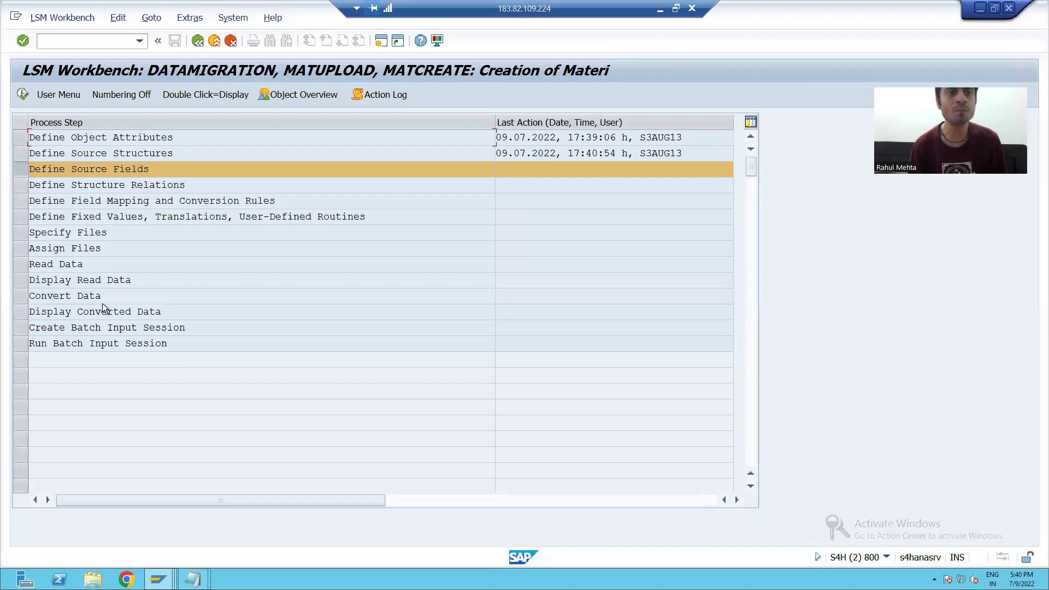
pyautogui.doubleClick(19, 143)
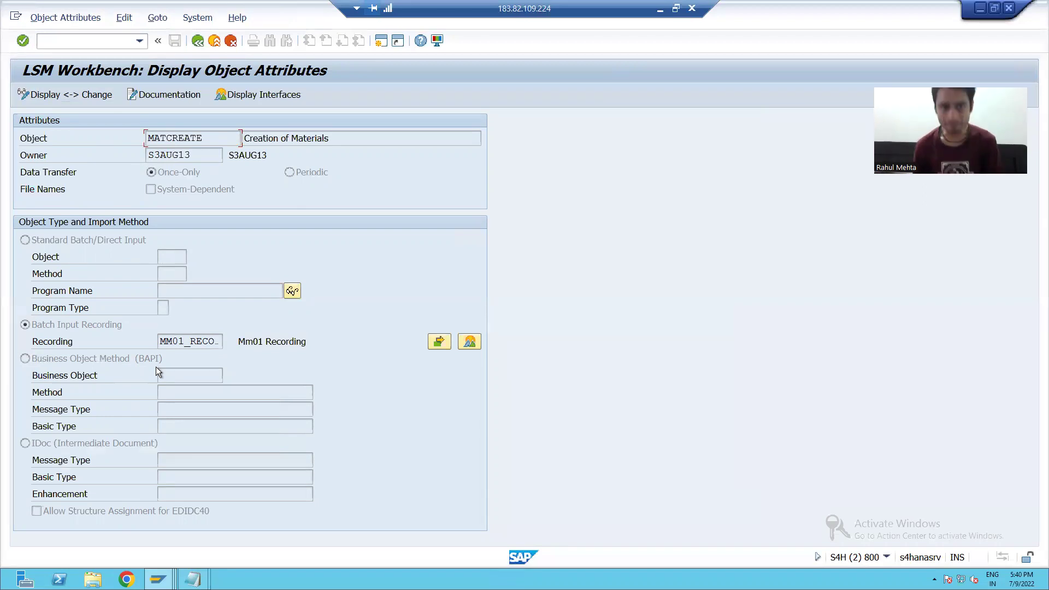
# Run Define Source Structures to display SOURCE_STR, 'Source Stucture for Materials'
pyautogui.click(198, 40)
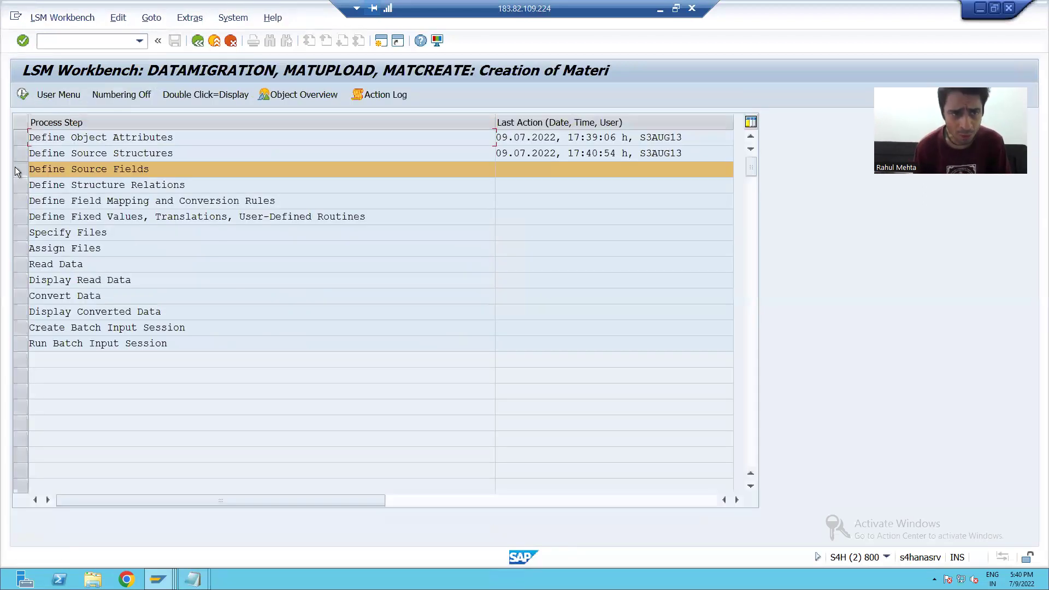
pyautogui.click(26, 152)
pyautogui.click(23, 94)
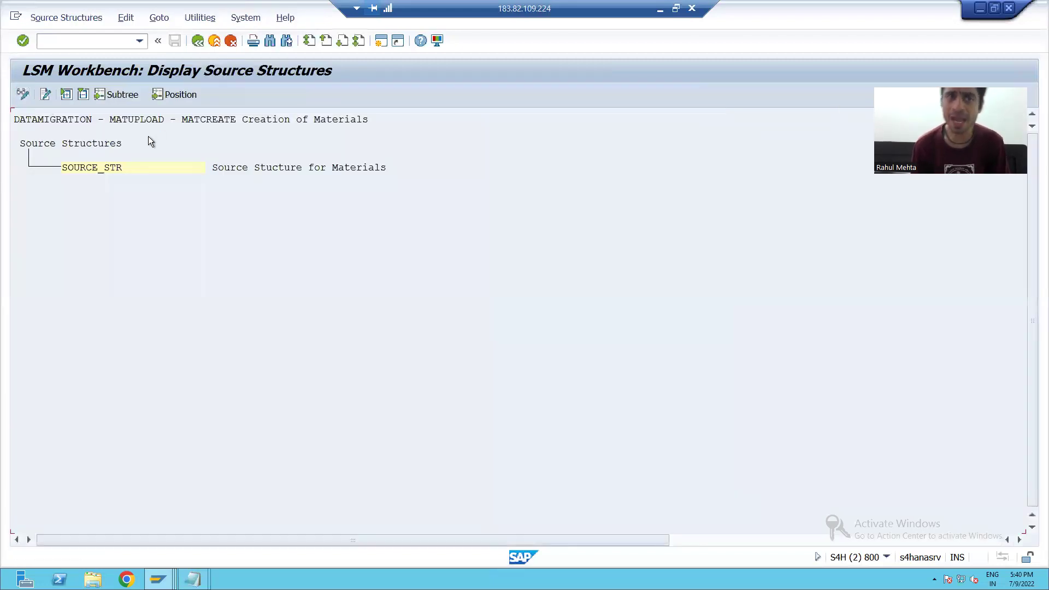